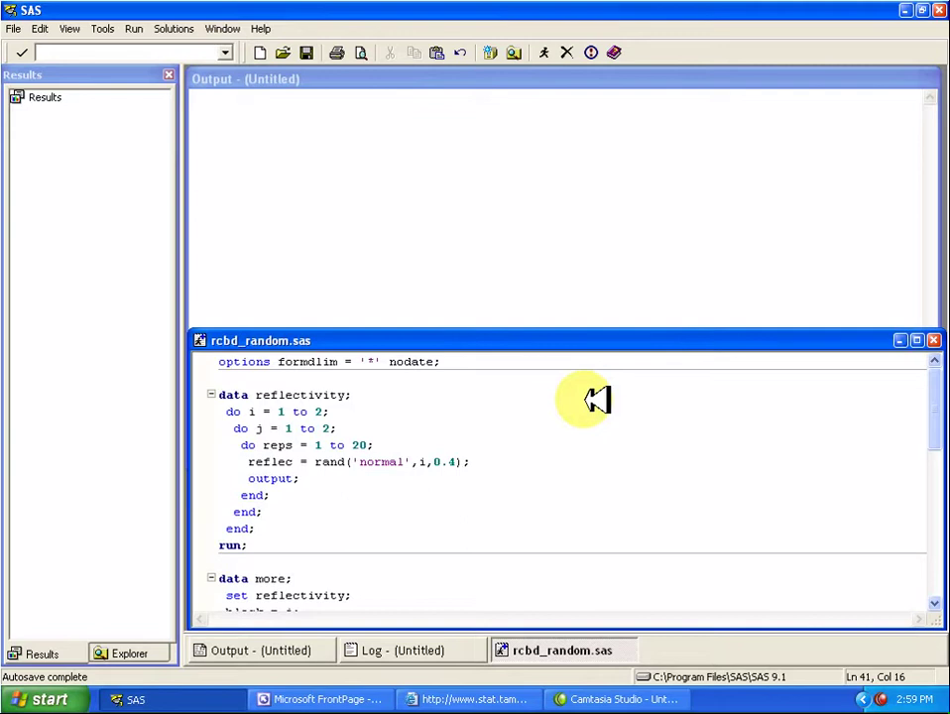
Step: Place the caret in the data step loop and scroll through the rcbd_random.sas code
click(476, 487)
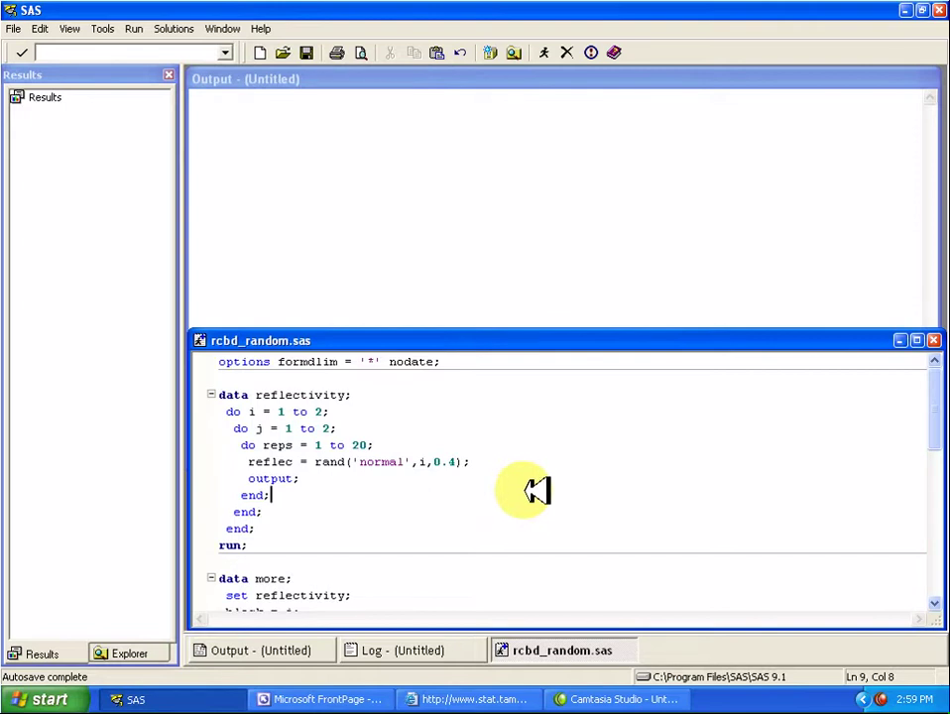
scroll(535, 489, down, 3)
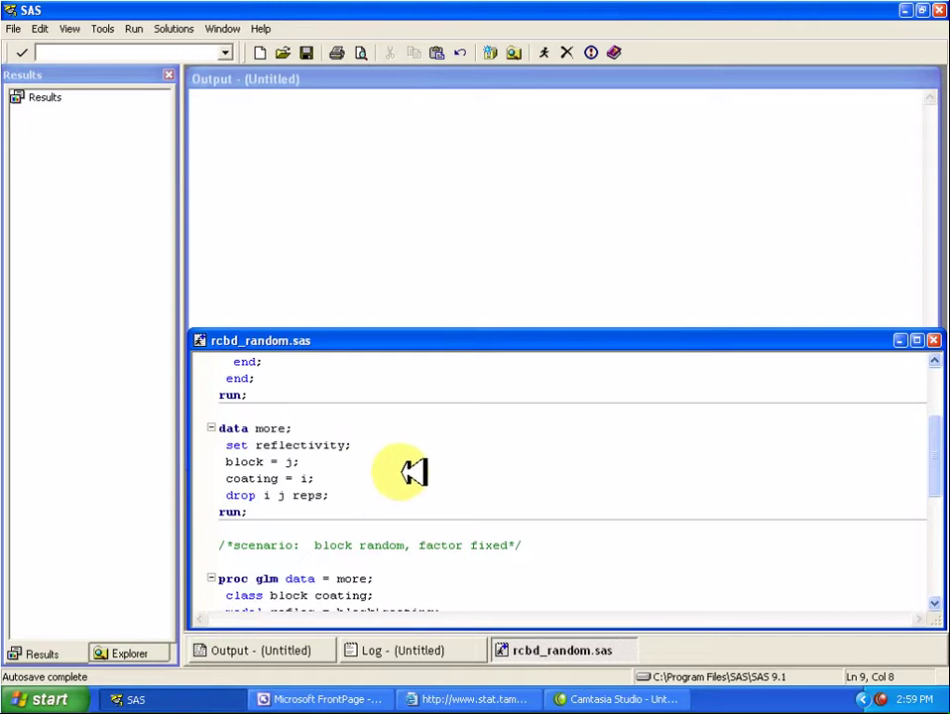
scroll(414, 472, up, 3)
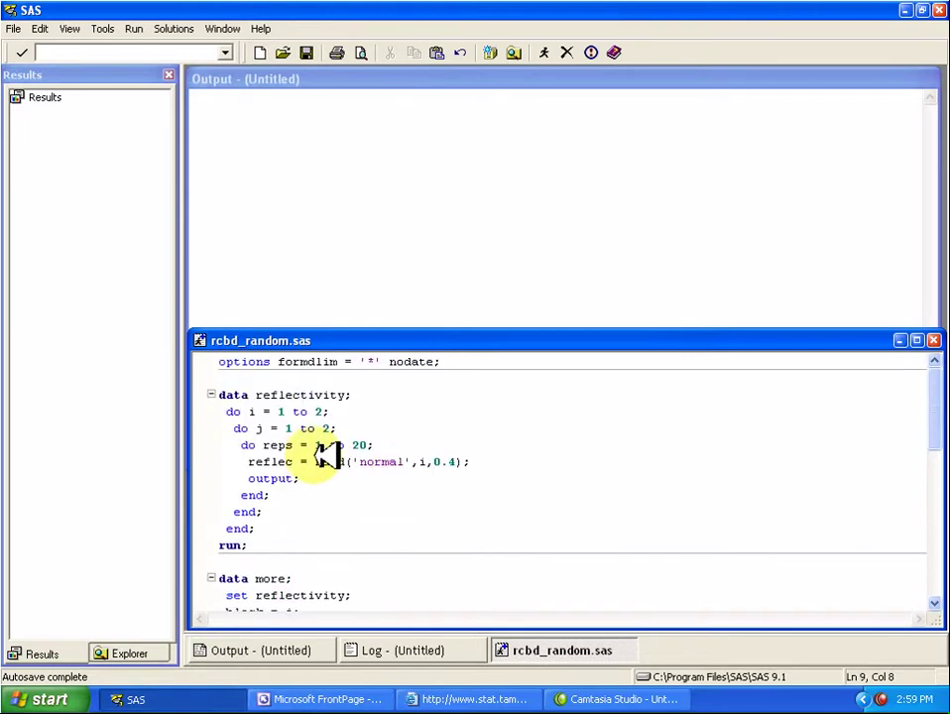
scroll(354, 449, down, 6)
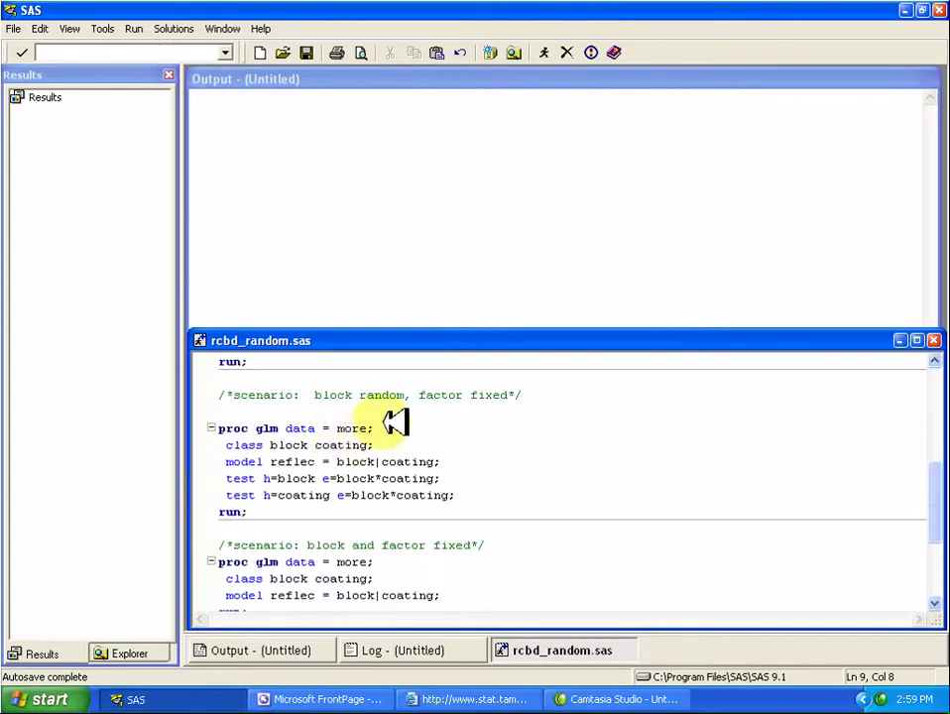
scroll(394, 418, up, 1)
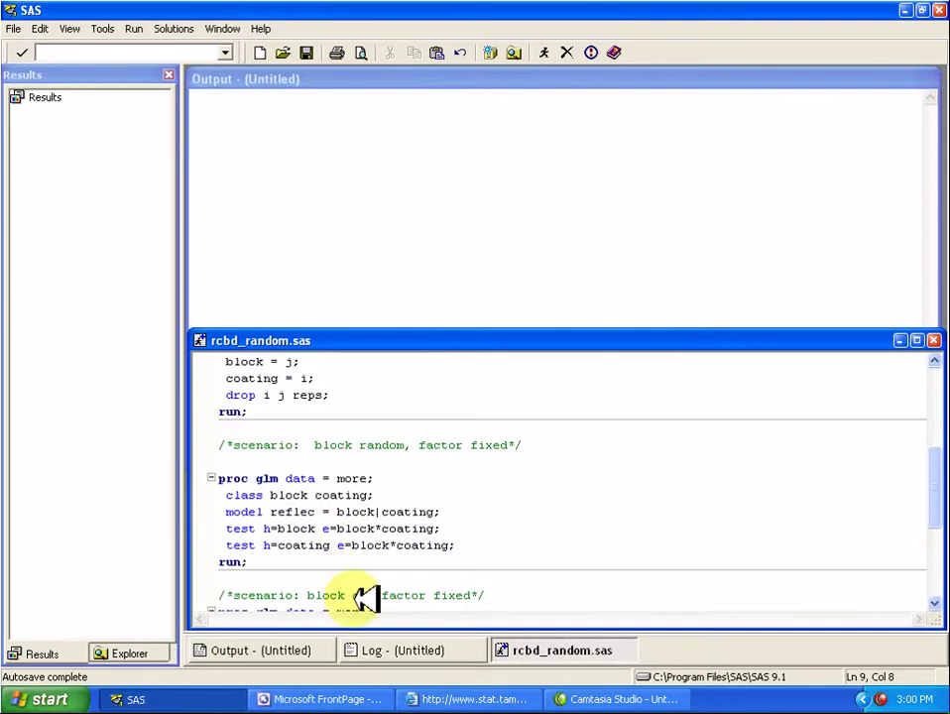
Step: Scroll handout8.pdf to page 9's Model III table (F1 fixed, F2 random)
click(474, 700)
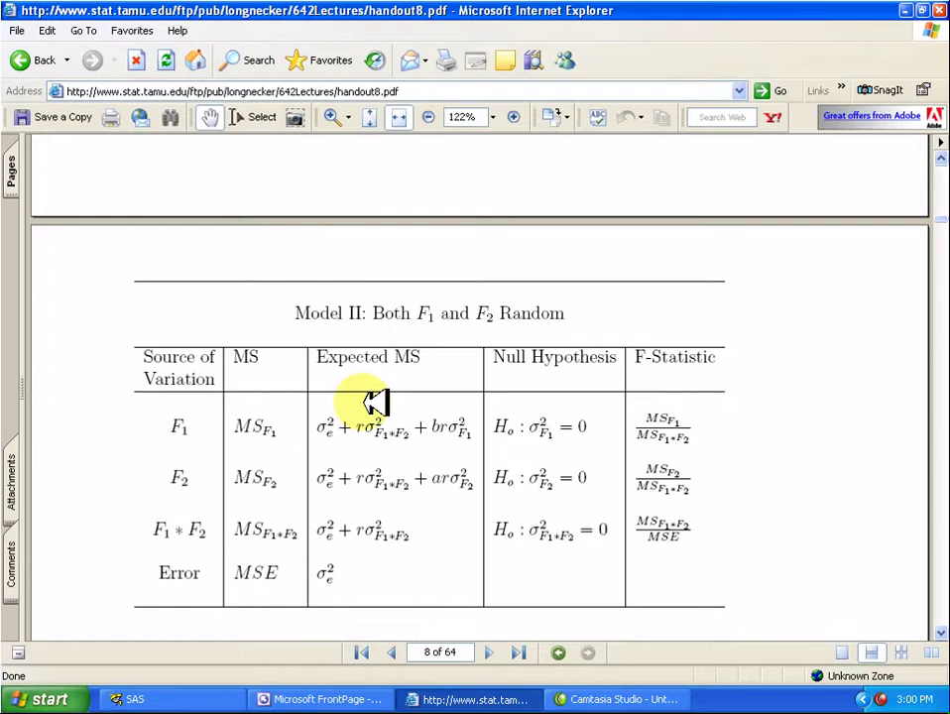
scroll(375, 402, down, 5)
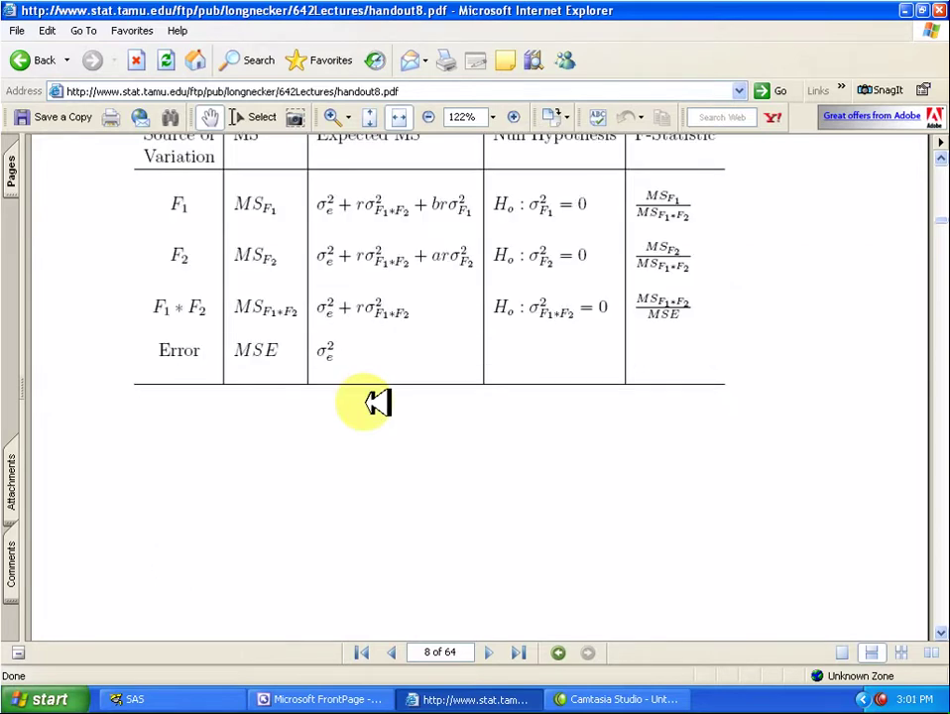
scroll(375, 402, down, 8)
scroll(375, 402, down, 10)
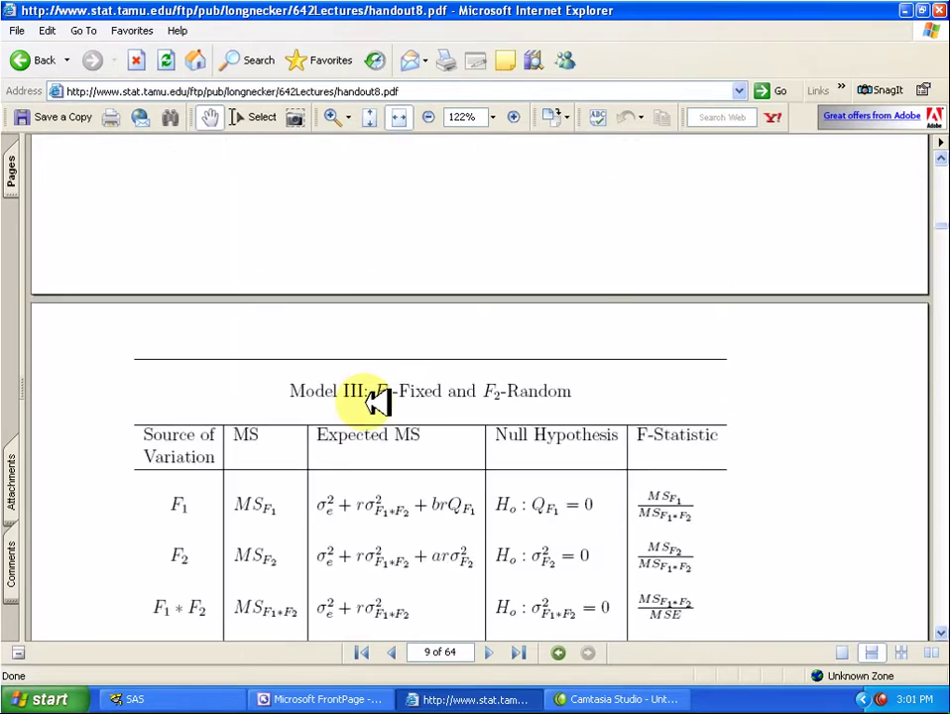
scroll(375, 402, down, 4)
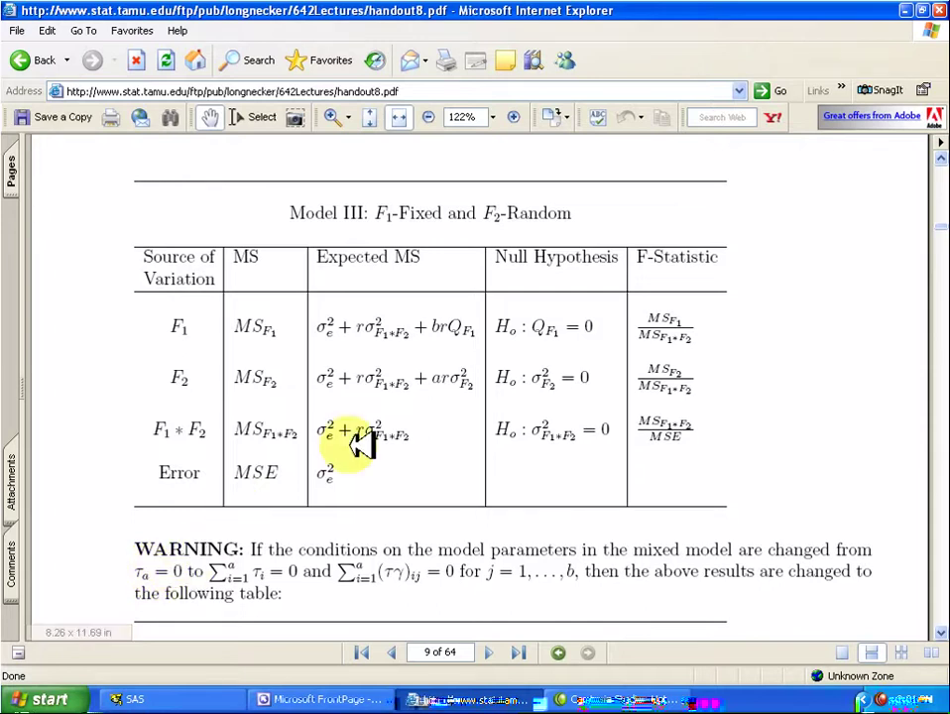
scroll(365, 428, down, 8)
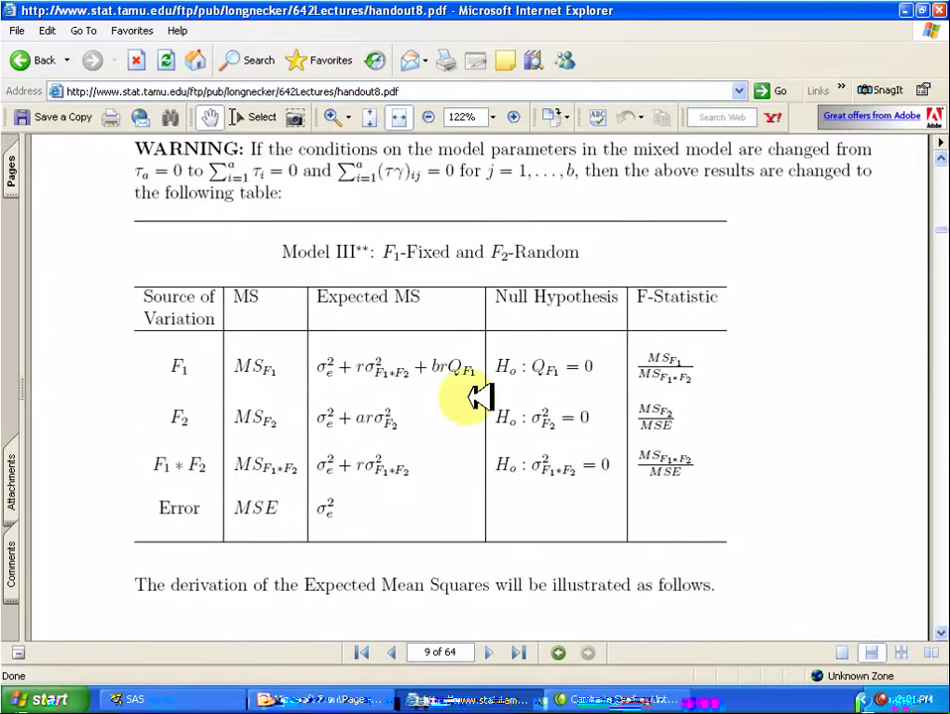
scroll(474, 434, up, 10)
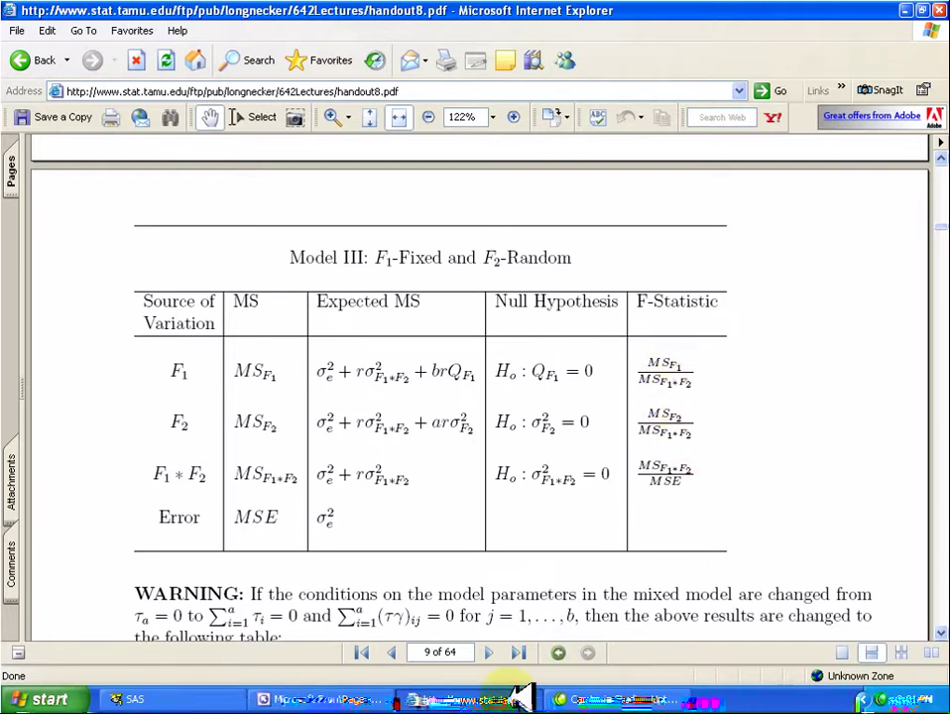
click(190, 692)
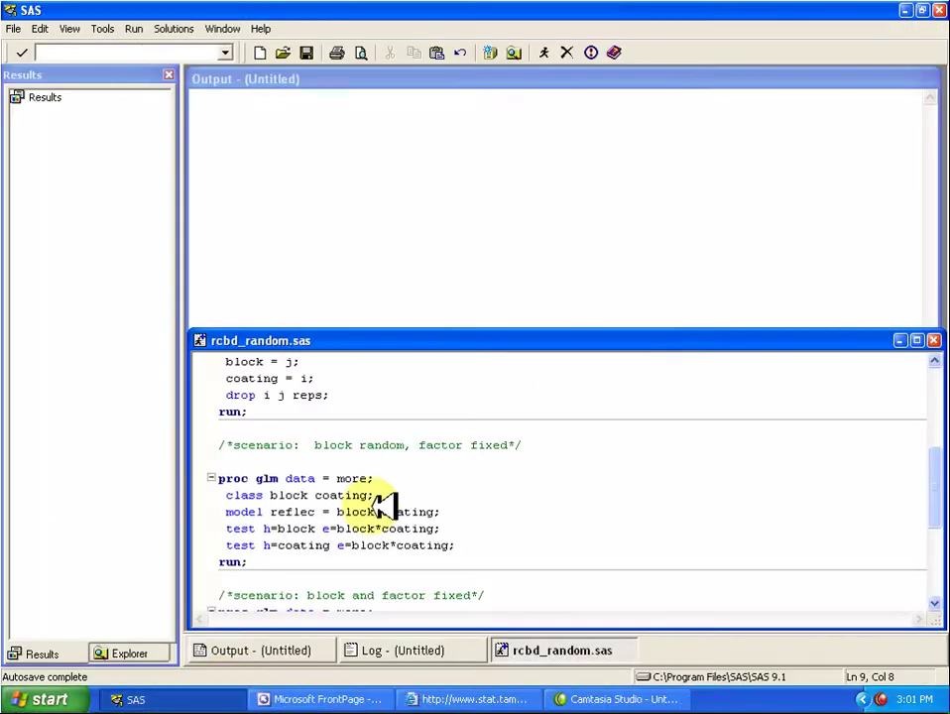
scroll(357, 501, down, 1)
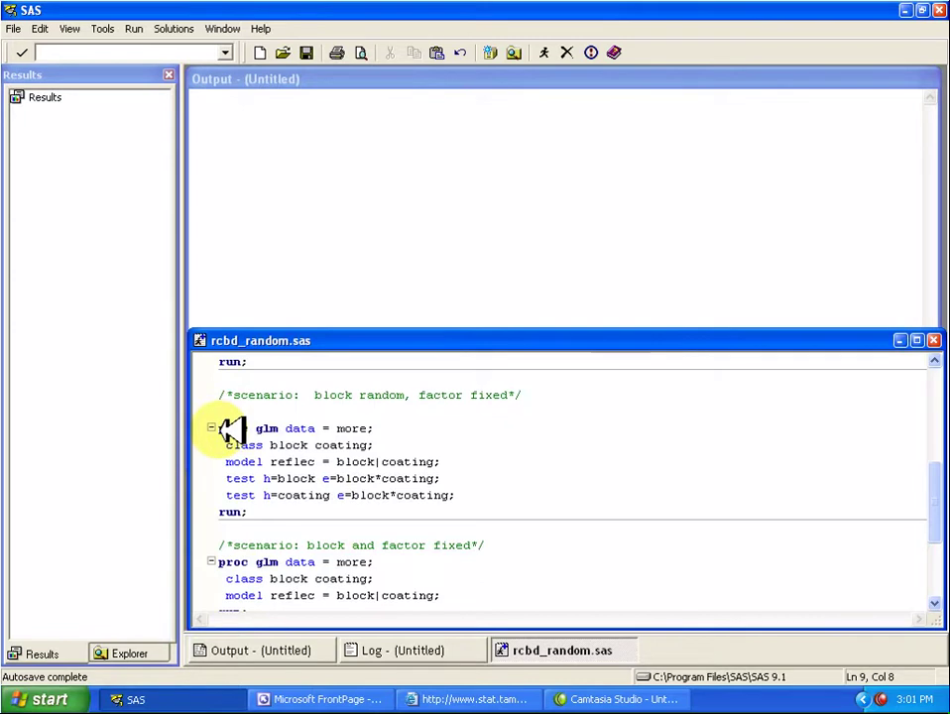
click(228, 478)
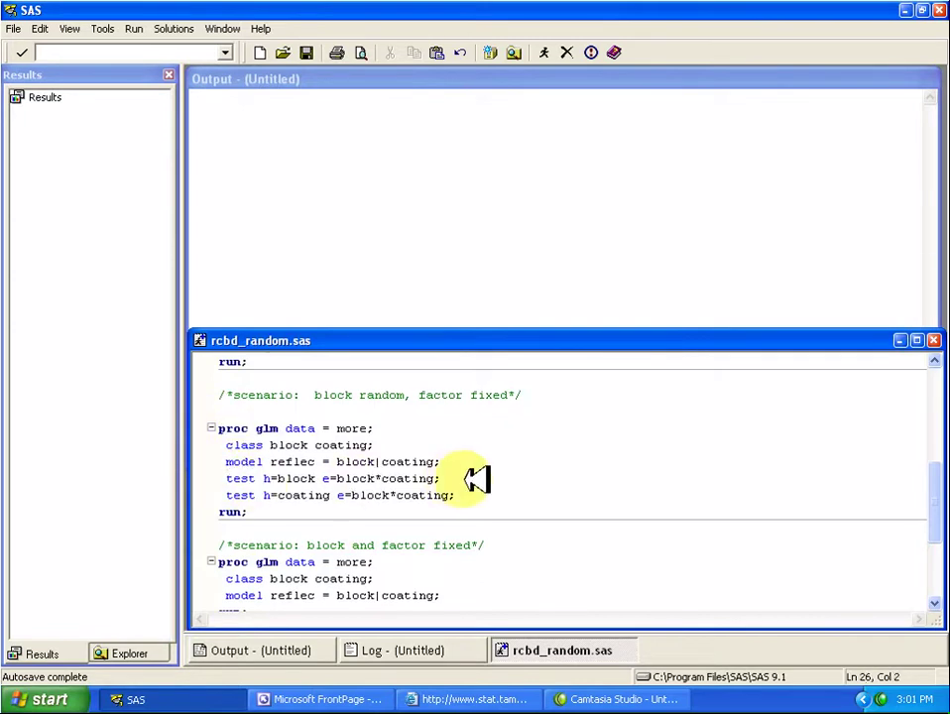
key(Right)
key(Right)
key(Right)
key(Right)
key(Right)
key(Right)
key(Right)
key(Right)
key(Right)
key(Right)
key(Right)
key(Right)
key(Right)
key(Right)
key(Right)
key(Right)
key(Right)
key(Right)
key(Right)
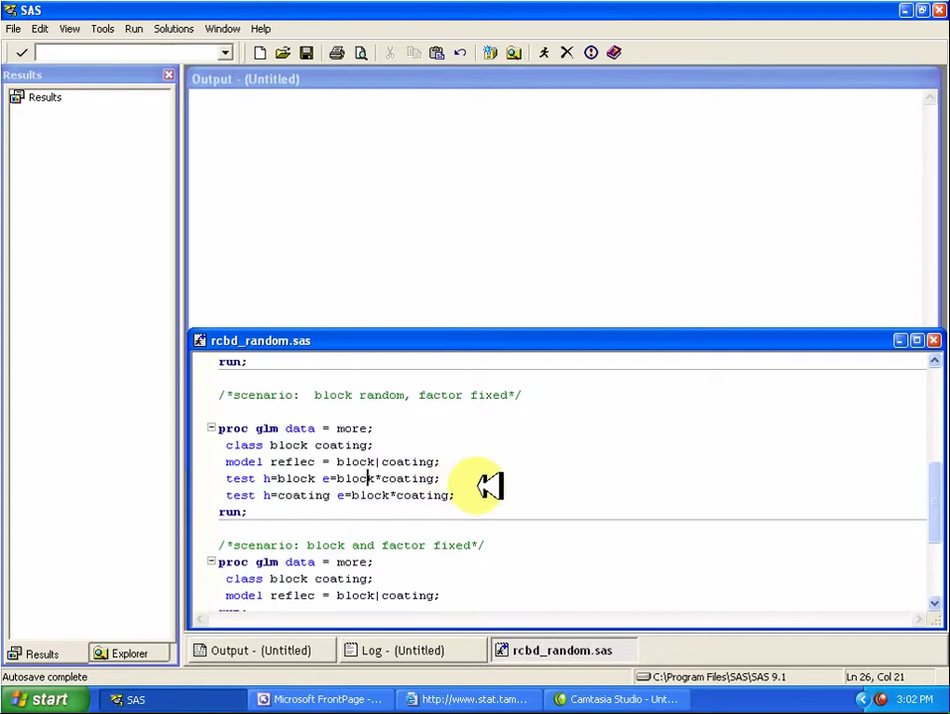
key(Down)
key(Left)
key(Left)
key(Left)
key(Left)
key(Left)
key(Left)
key(Left)
key(Right)
key(Right)
key(Right)
key(Right)
key(Right)
key(Right)
key(Up)
key(Up)
key(Up)
key(Down)
key(Right)
key(Right)
key(Right)
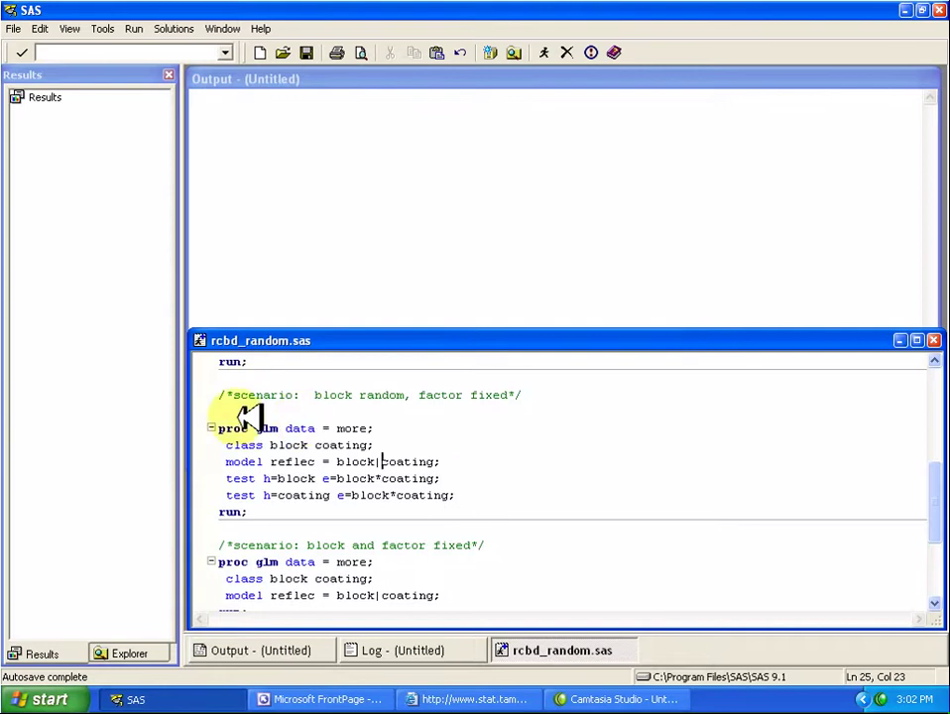
Step: Submit the block-random, factor-fixed PROC GLM step and mark up its Type III output
drag(222, 427, 328, 506)
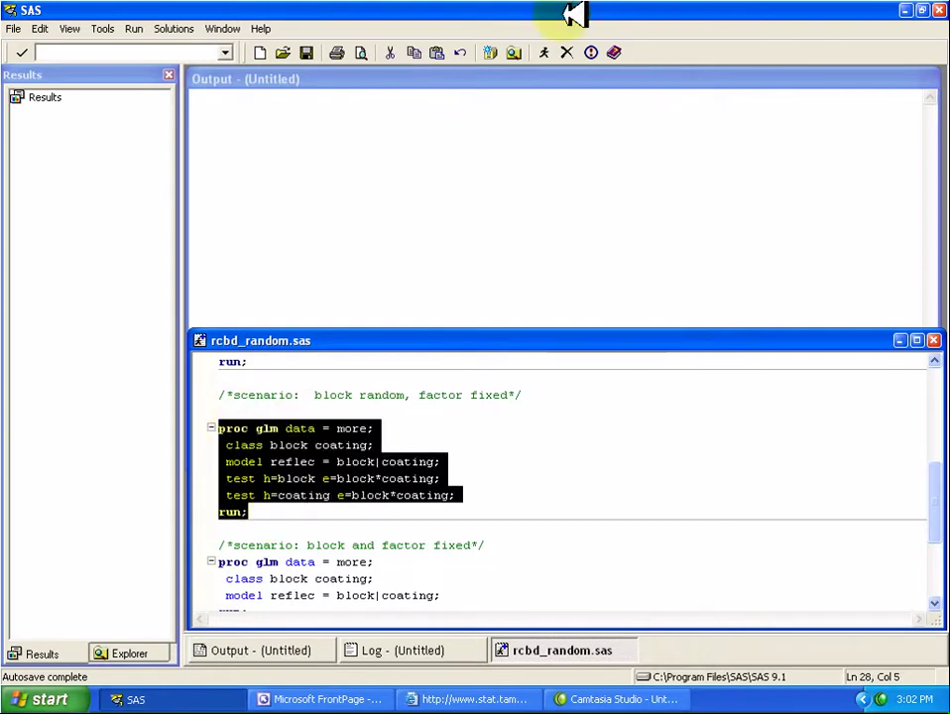
click(548, 52)
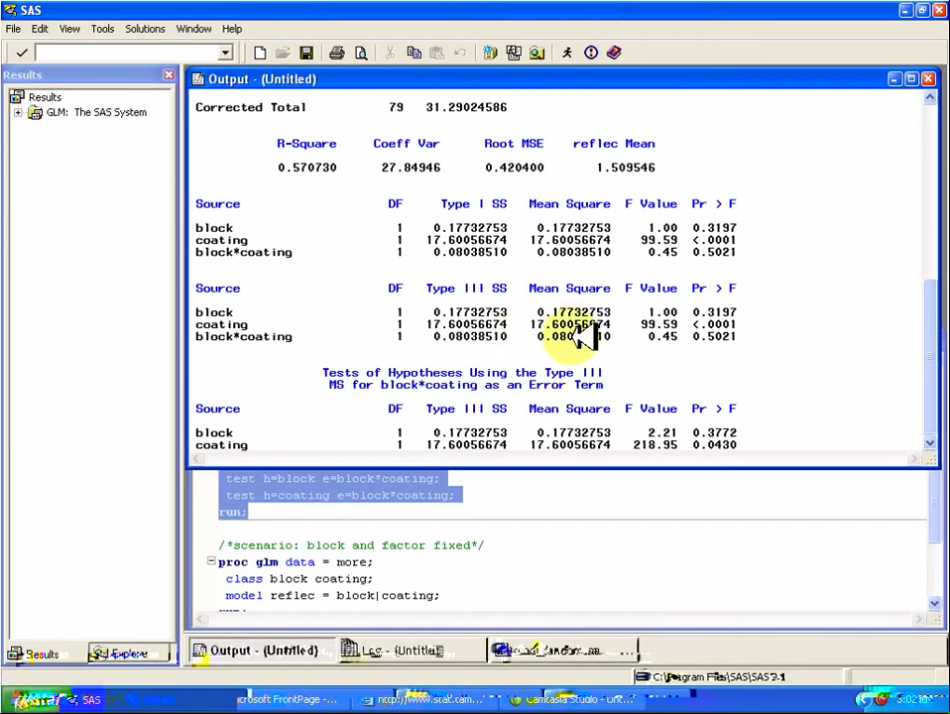
scroll(581, 333, down, 1)
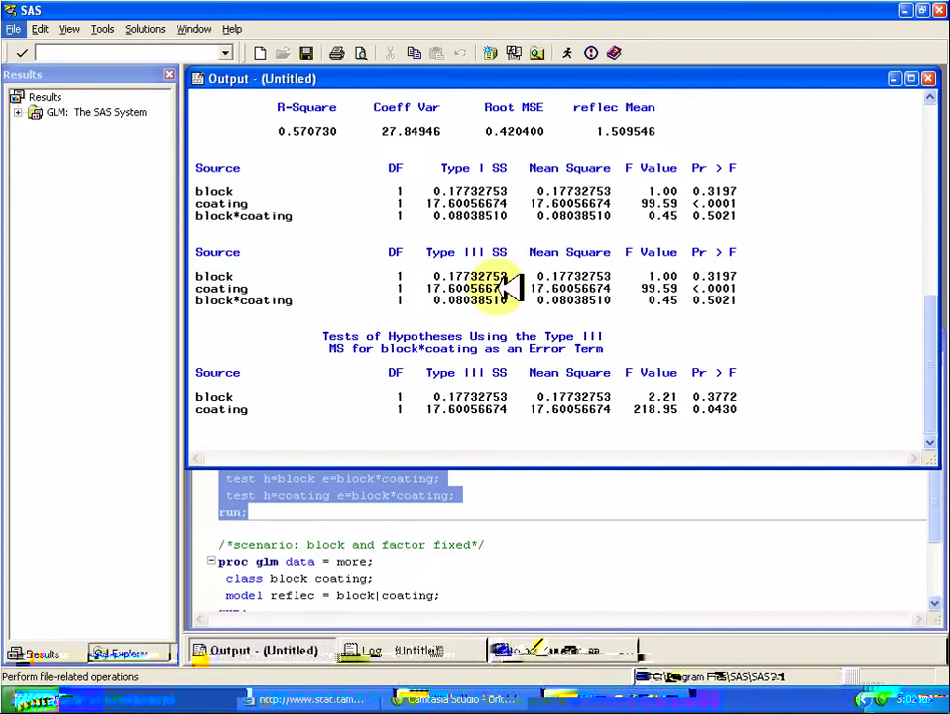
mouse_move(734, 238)
mouse_down()
mouse_move(778, 278)
mouse_move(781, 320)
mouse_up()
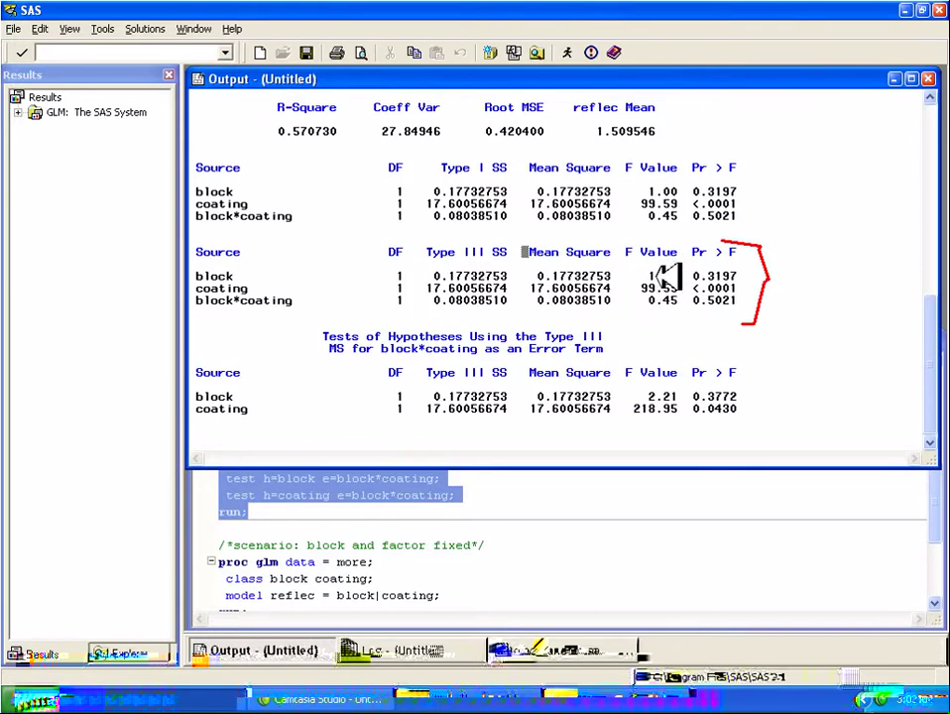
mouse_move(620, 278)
mouse_down()
mouse_move(647, 278)
mouse_move(627, 289)
mouse_move(640, 290)
mouse_up()
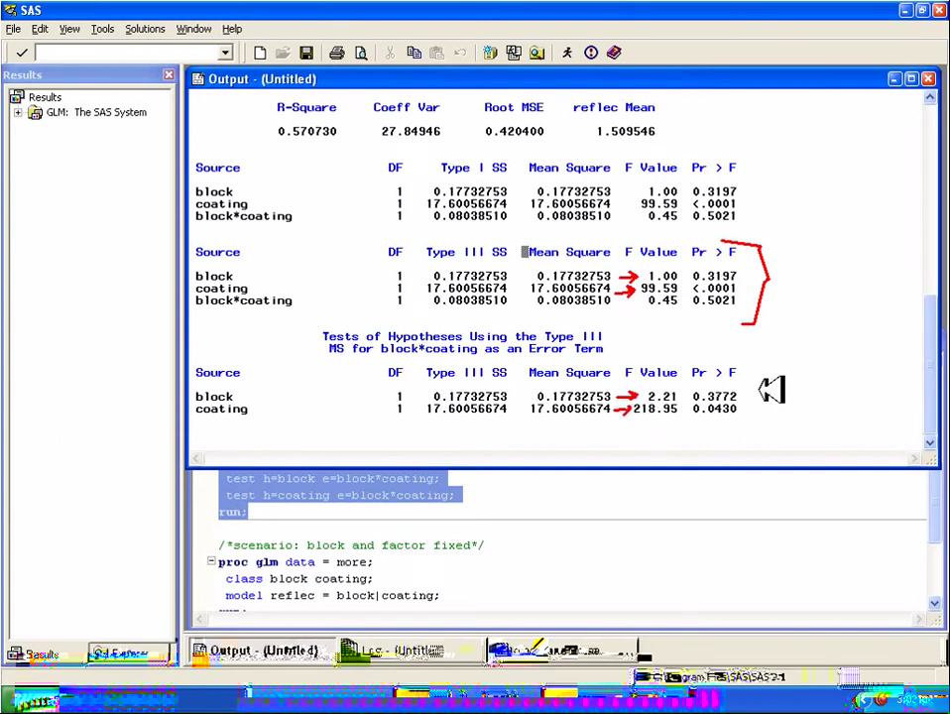
mouse_move(764, 387)
mouse_down()
mouse_move(699, 417)
mouse_move(766, 406)
mouse_up()
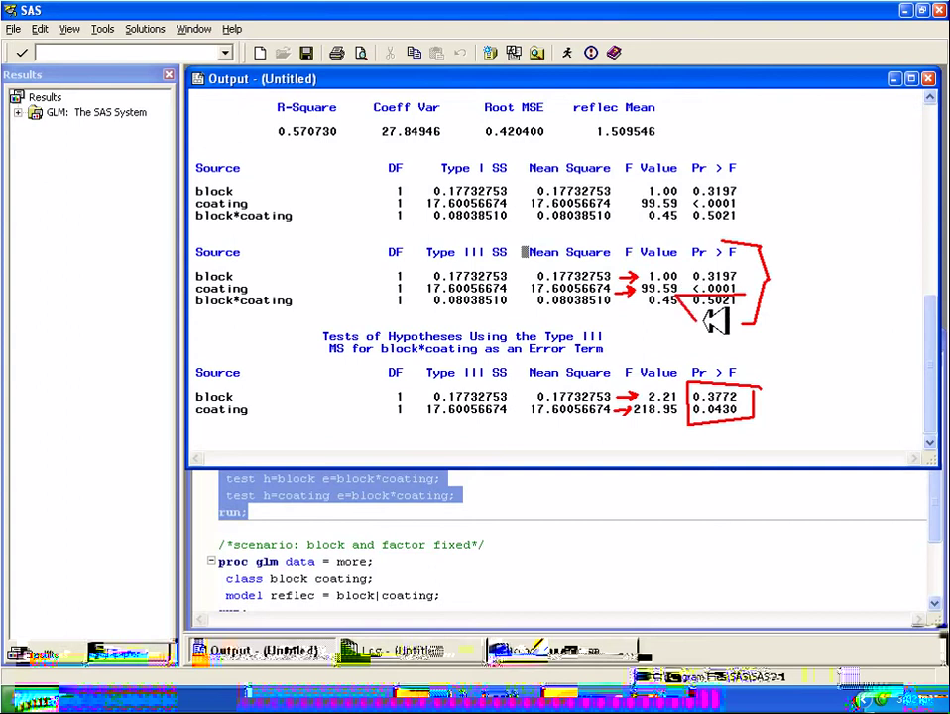
drag(726, 315, 751, 293)
Step: Glance at the PDF handout, then come back to SAS
key(alt+Tab)
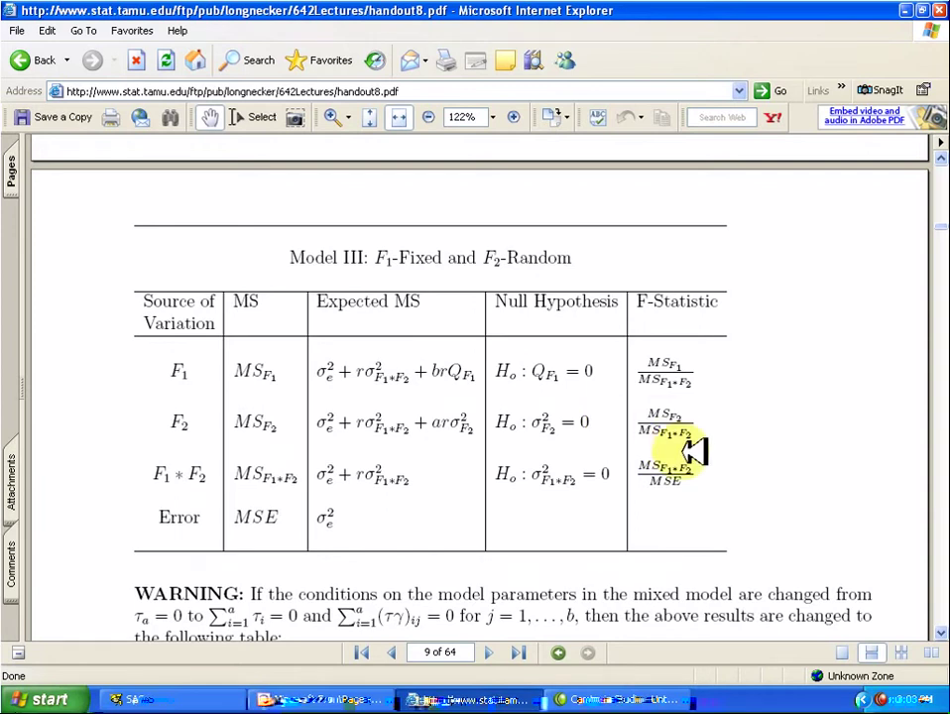
click(314, 697)
click(516, 511)
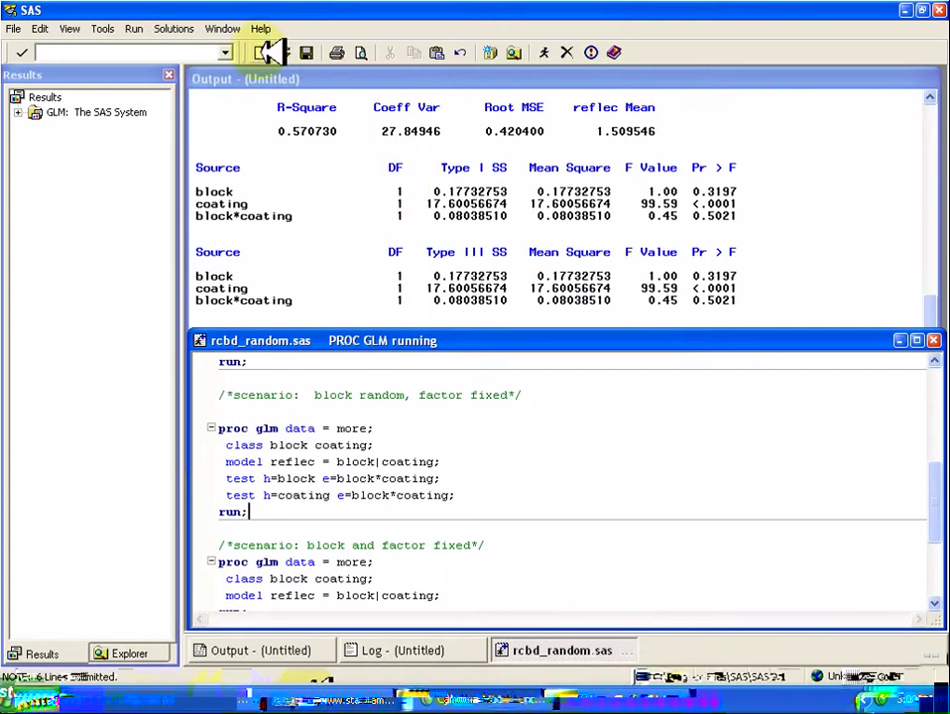
Step: Clear the previous results from the Output window and return to the program code
click(311, 132)
click(262, 50)
click(589, 547)
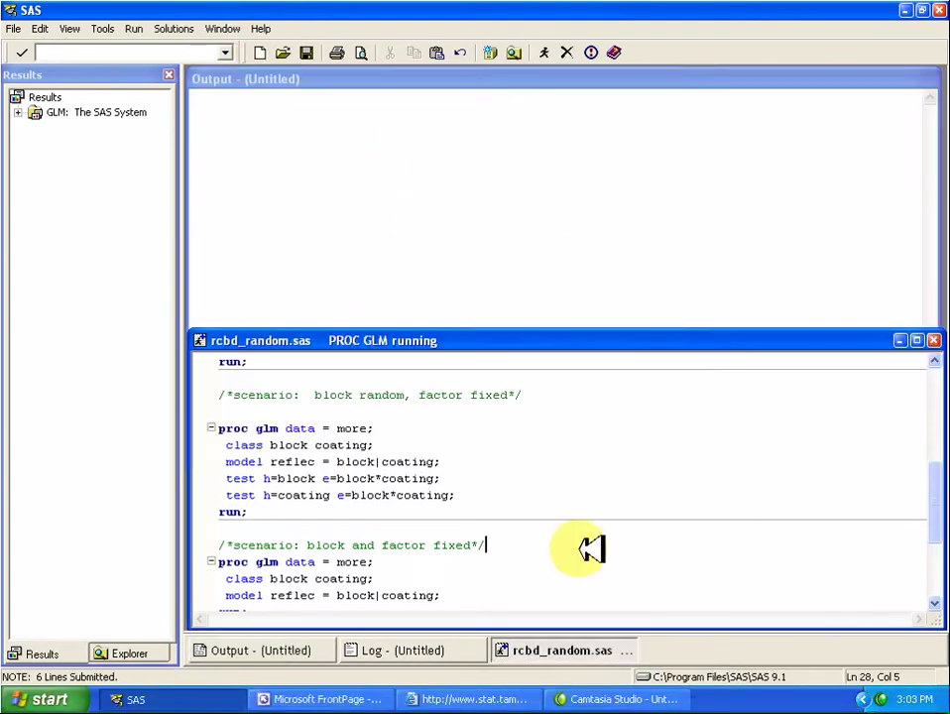
scroll(572, 542, down, 2)
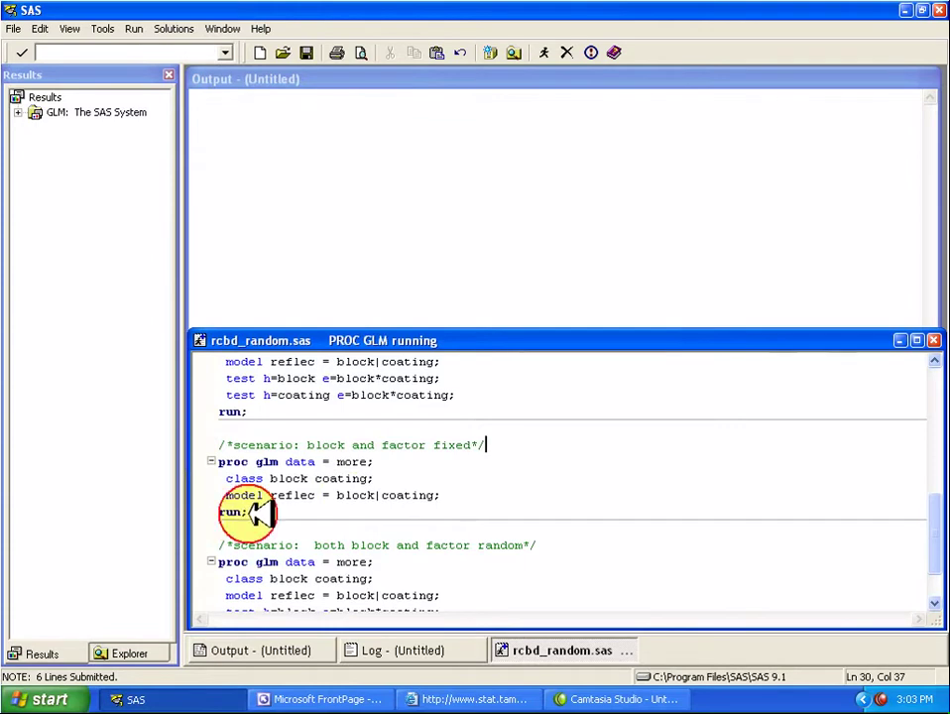
Step: Submit the block-and-factor-fixed PROC GLM step and highlight its Type III SS table (coating F 99.59)
drag(259, 509, 212, 456)
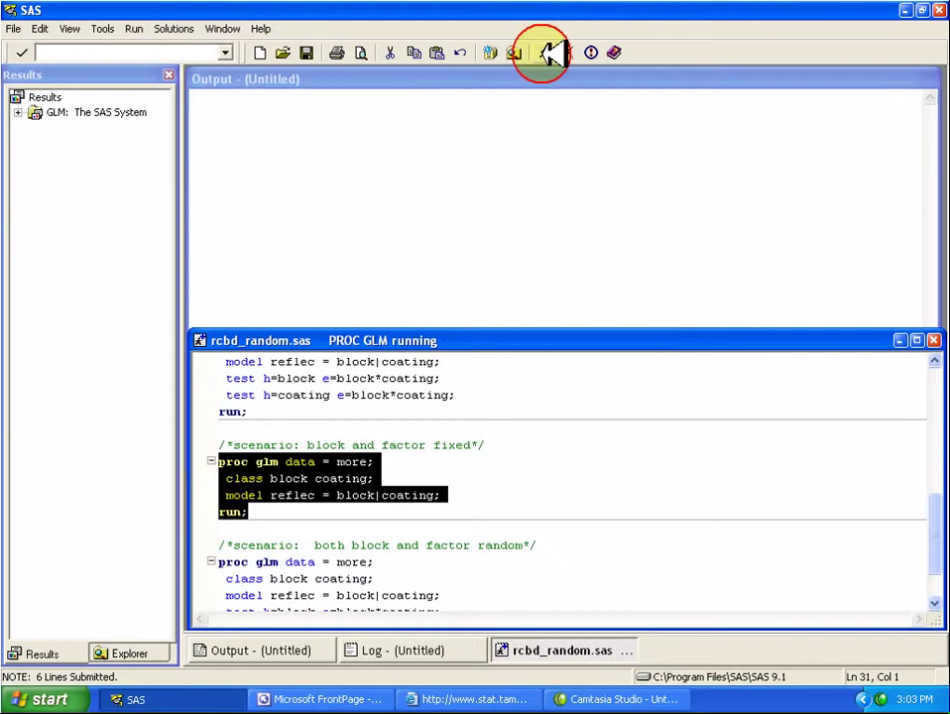
click(546, 50)
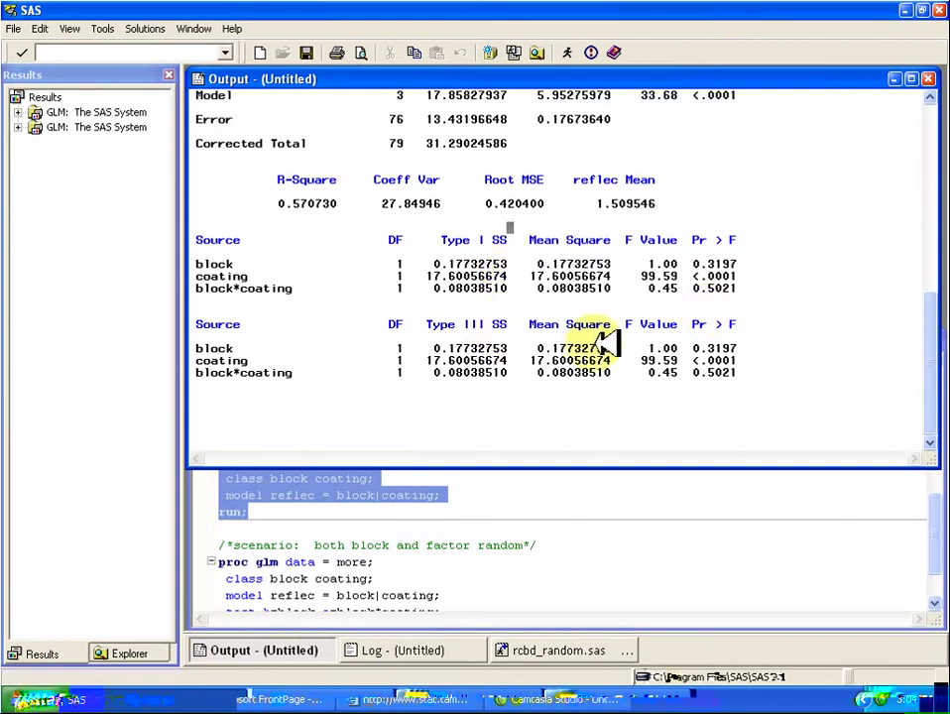
drag(208, 322, 767, 378)
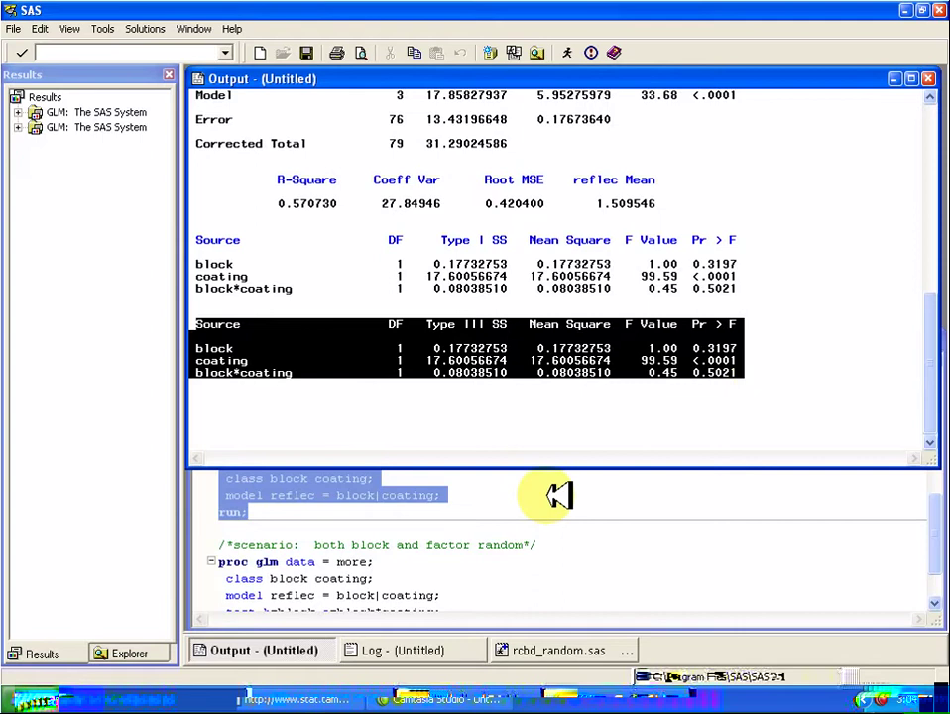
click(556, 495)
scroll(548, 499, down, 2)
scroll(542, 499, down, 1)
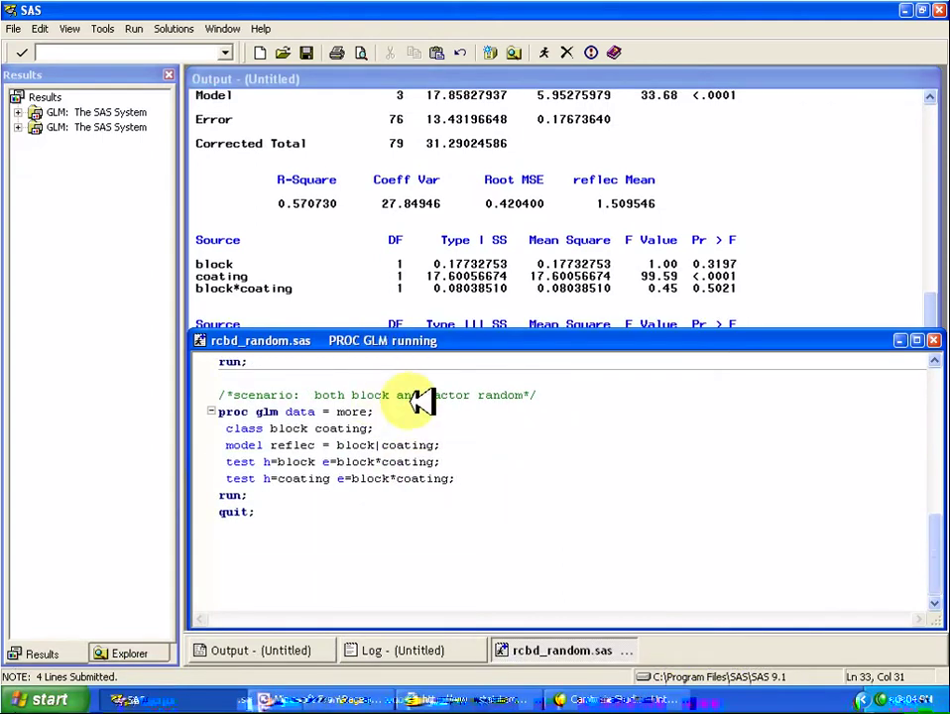
Step: Scroll handout8.pdf up to page 8's Model II table with both F1 and F2 random
click(367, 699)
click(436, 700)
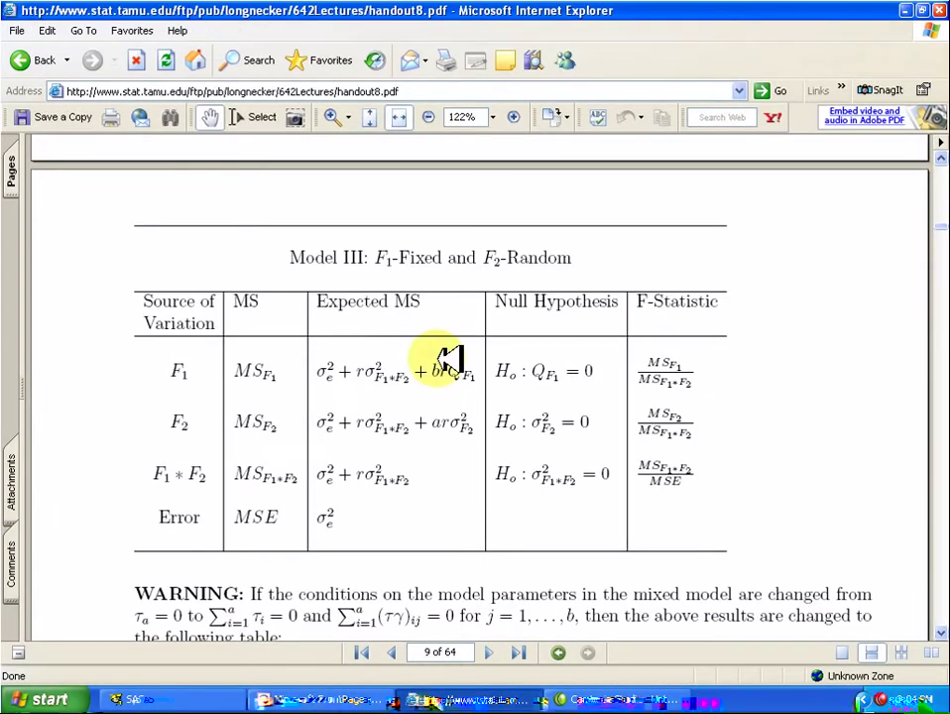
scroll(488, 386, up, 5)
scroll(498, 386, up, 2)
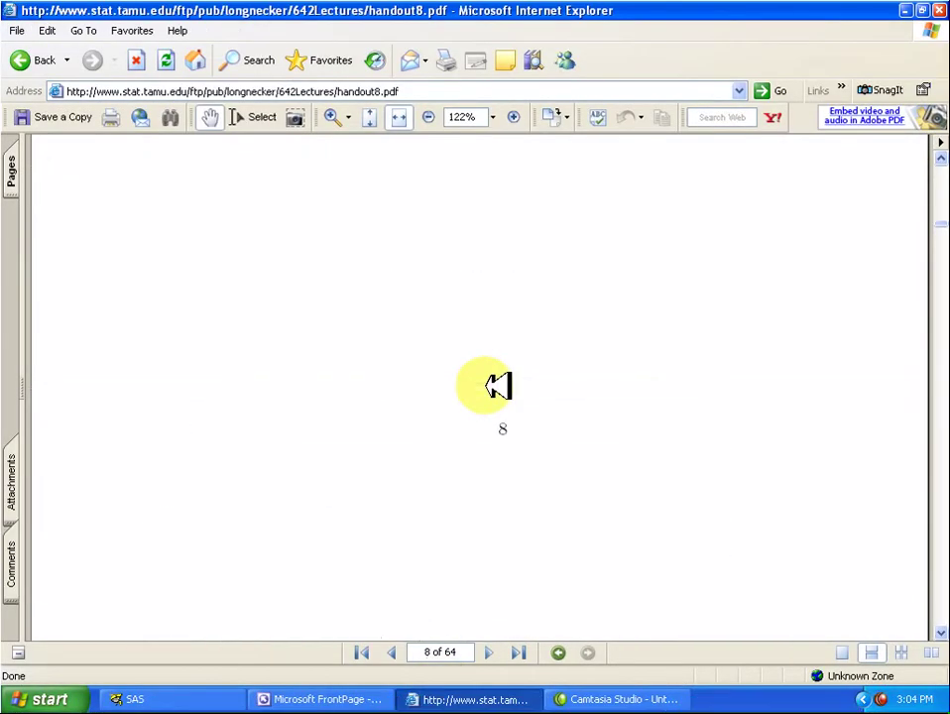
scroll(498, 385, up, 10)
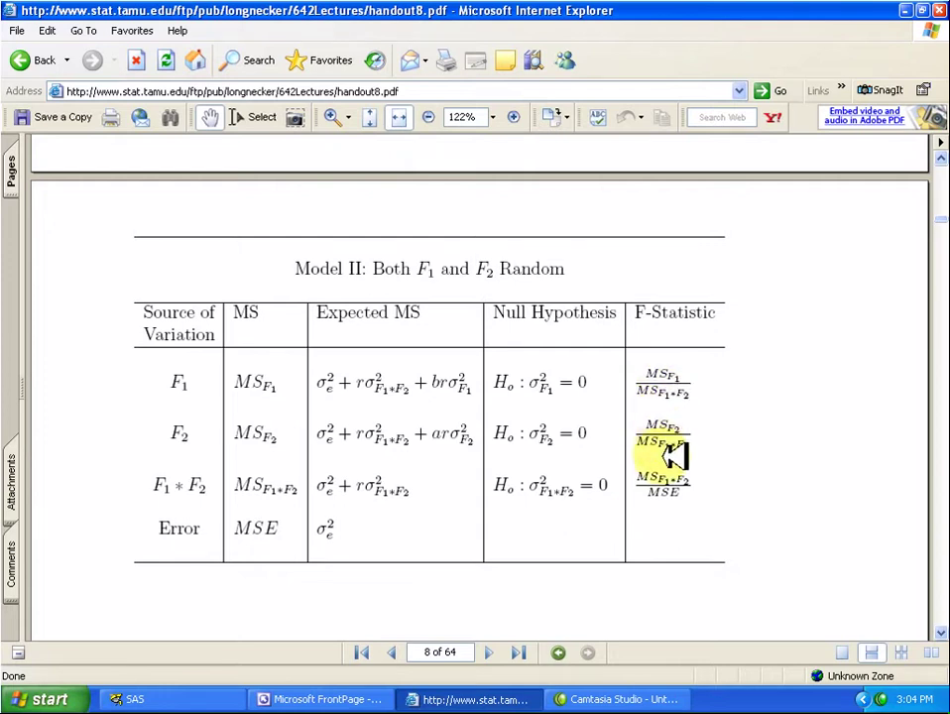
Step: Submit the 'both block and factor random' PROC GLM step and annotate its block*coating error-term F tests
click(198, 697)
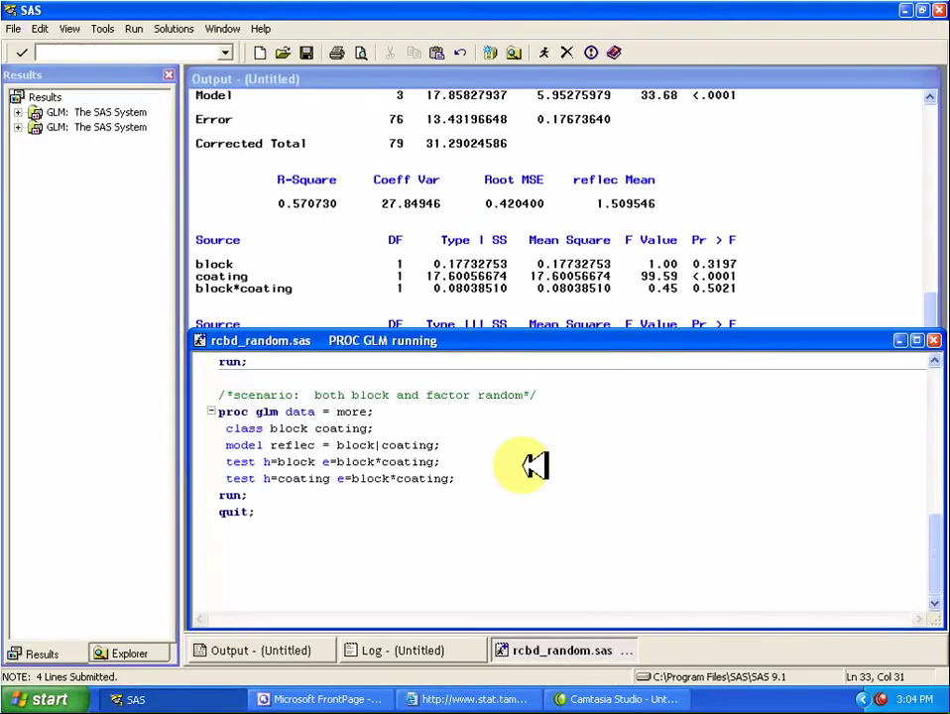
click(338, 445)
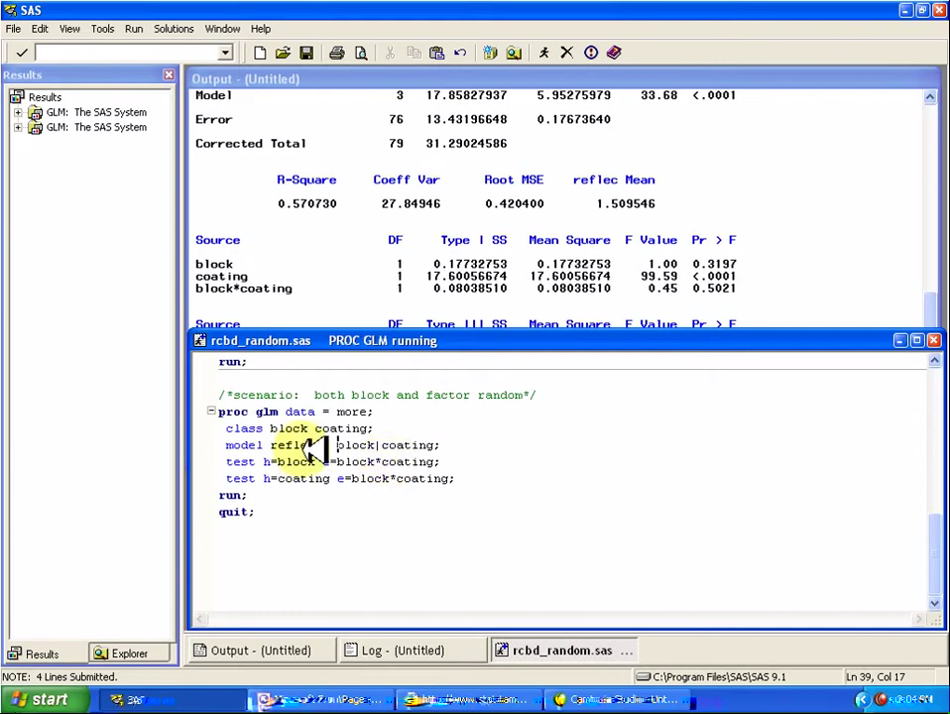
drag(228, 412, 270, 512)
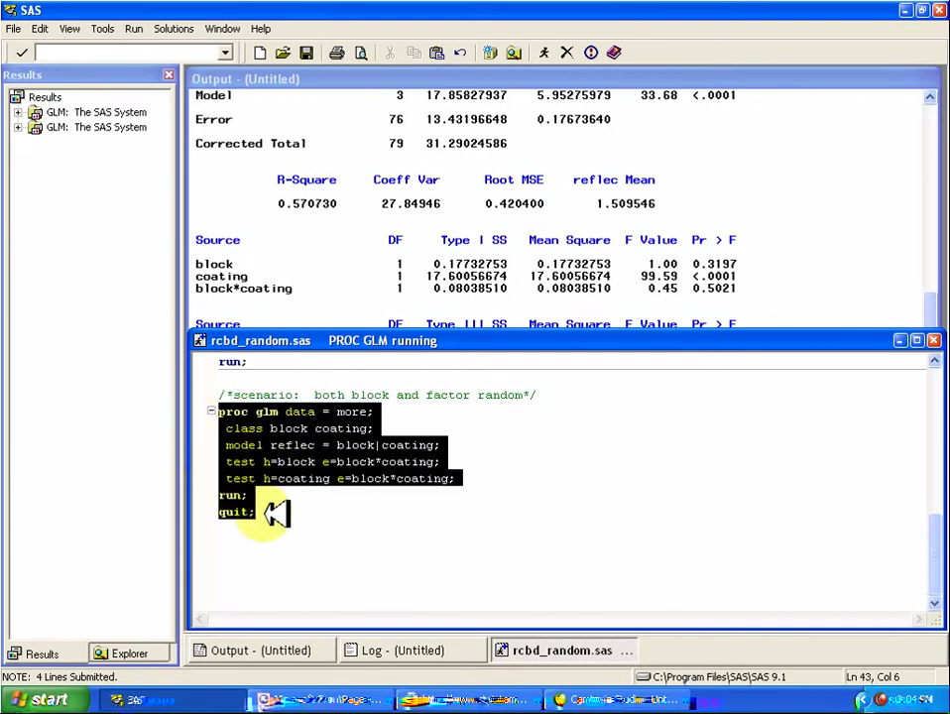
click(547, 54)
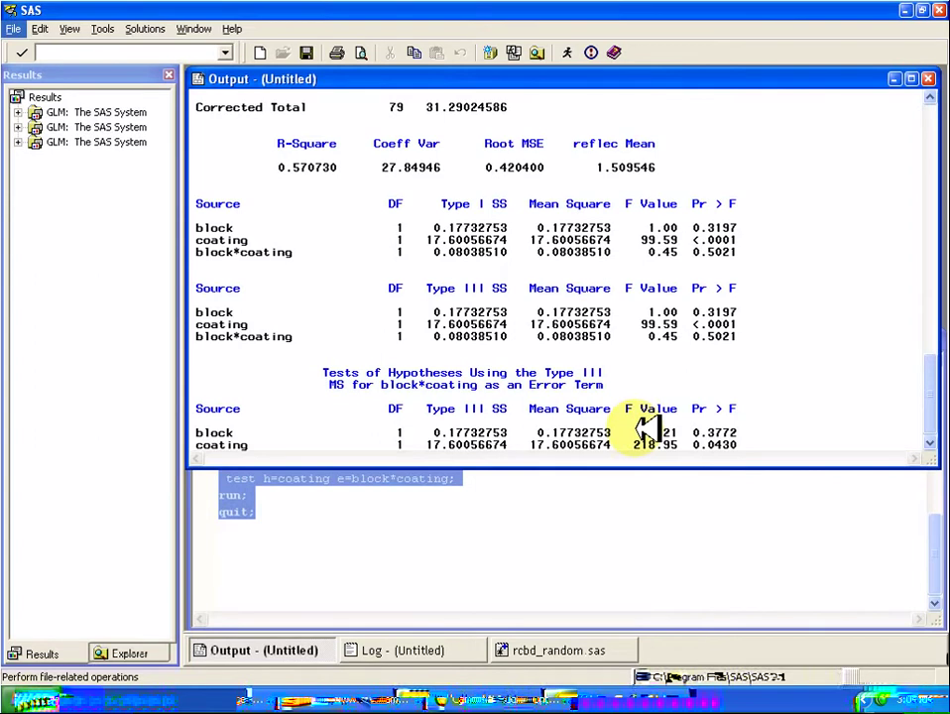
mouse_move(643, 313)
mouse_down()
mouse_move(749, 313)
mouse_move(739, 324)
mouse_up()
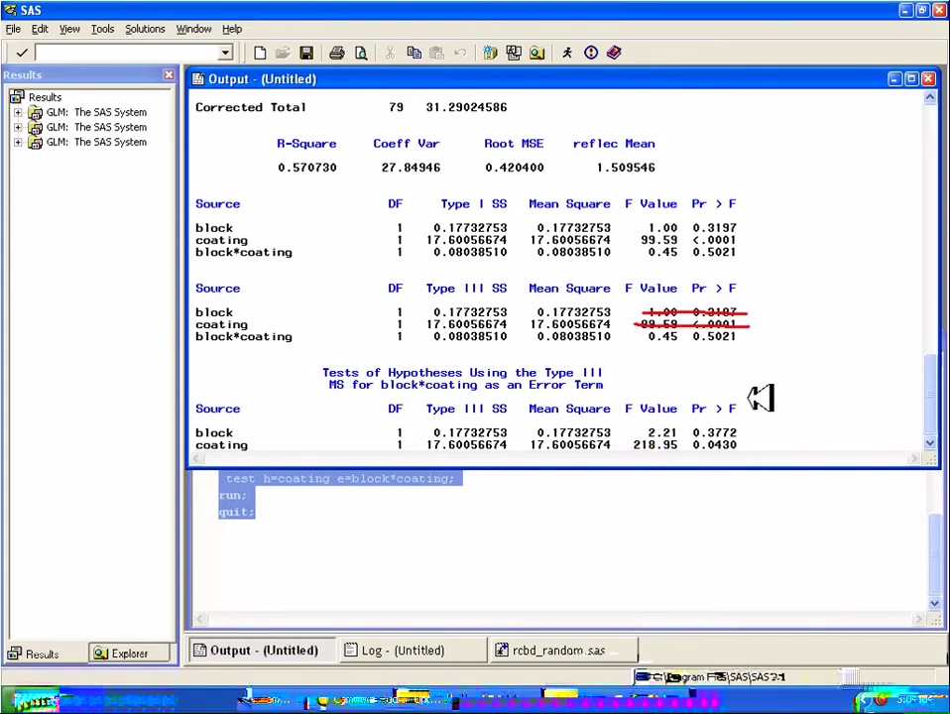
mouse_move(743, 400)
mouse_down()
mouse_move(762, 428)
mouse_move(741, 455)
mouse_up()
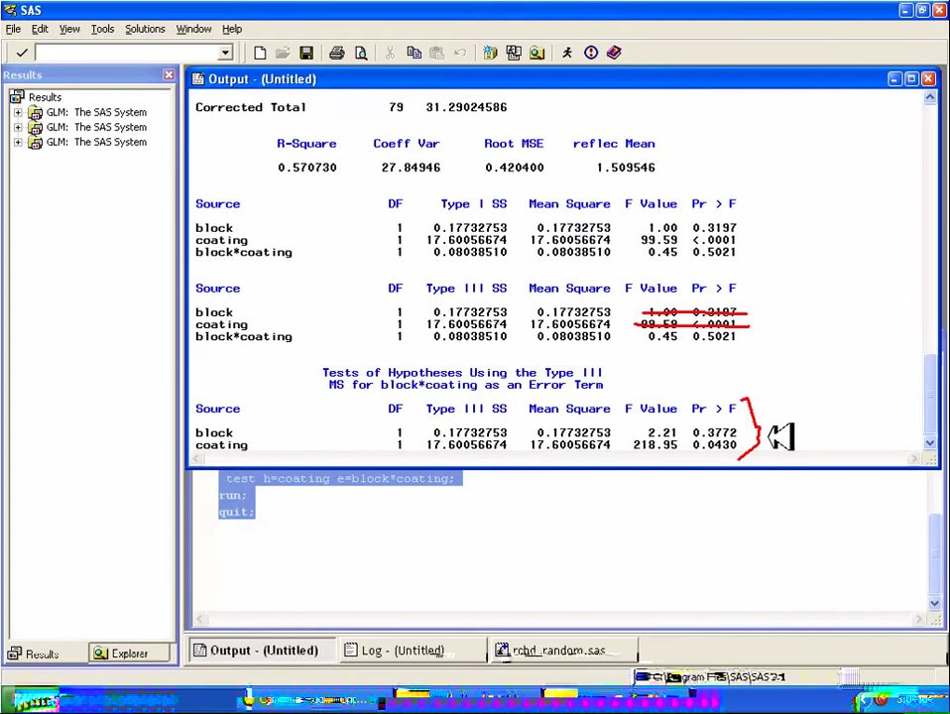
click(780, 436)
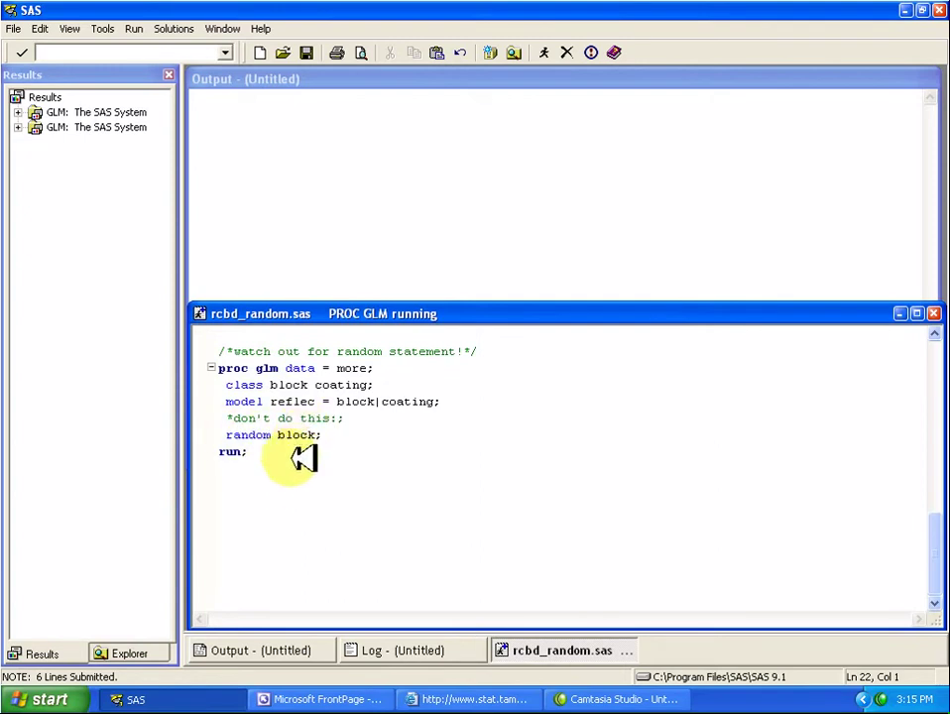
Step: Select the six-line PROC GLM step containing the 'random block;' statement
shift+click(240, 448)
drag(248, 451, 218, 368)
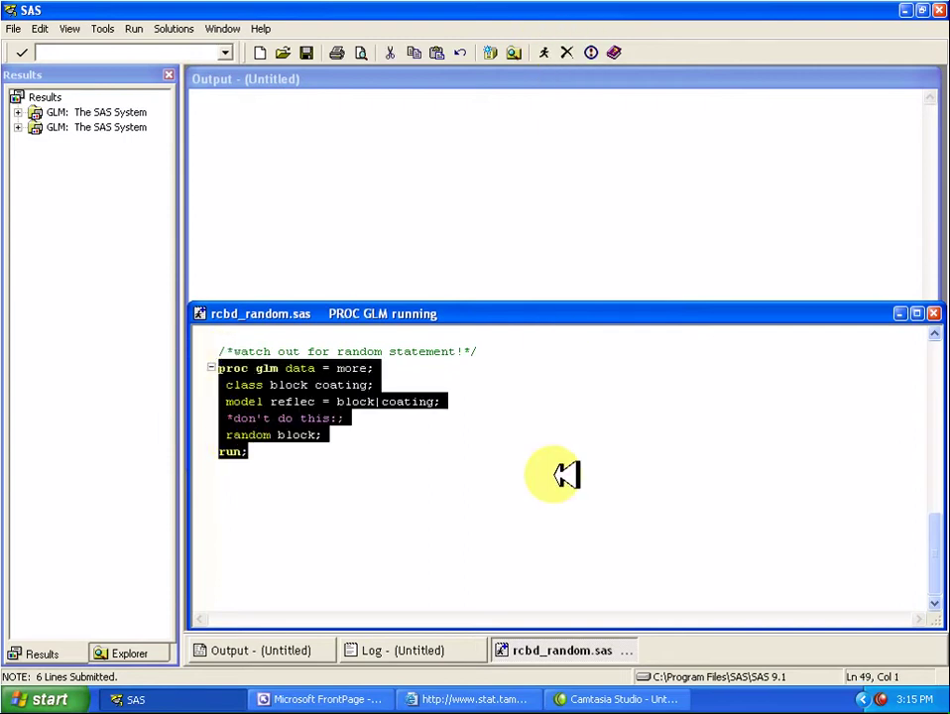
Step: Submit the block-random, factor-fixed PROC GLM step, yielding block F 2.21 (p 0.3772), coating p 0.0430
scroll(474, 496, up, 8)
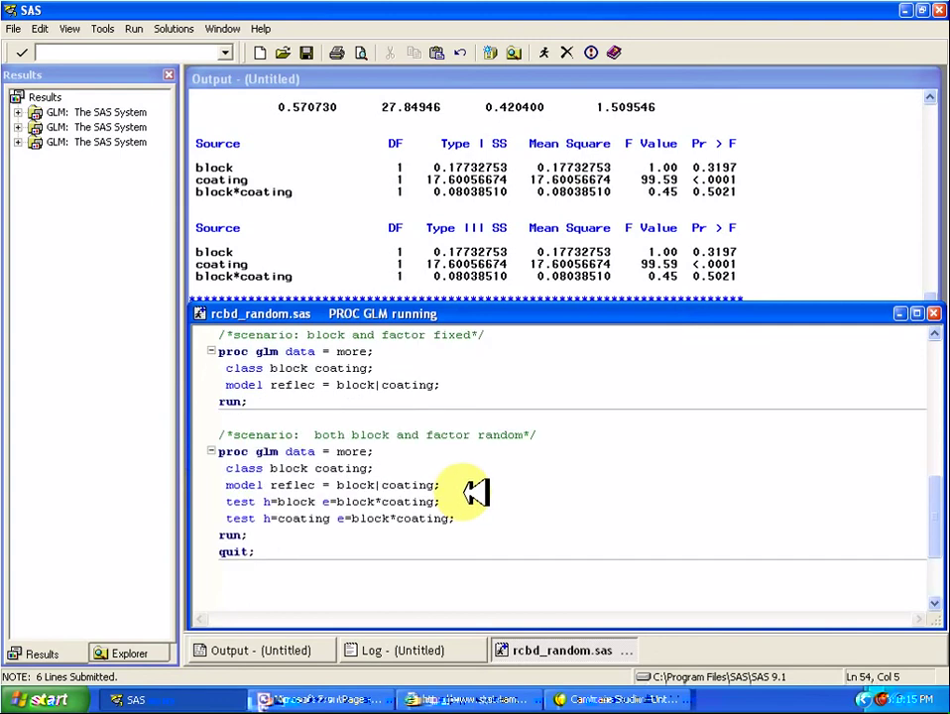
scroll(474, 489, up, 1)
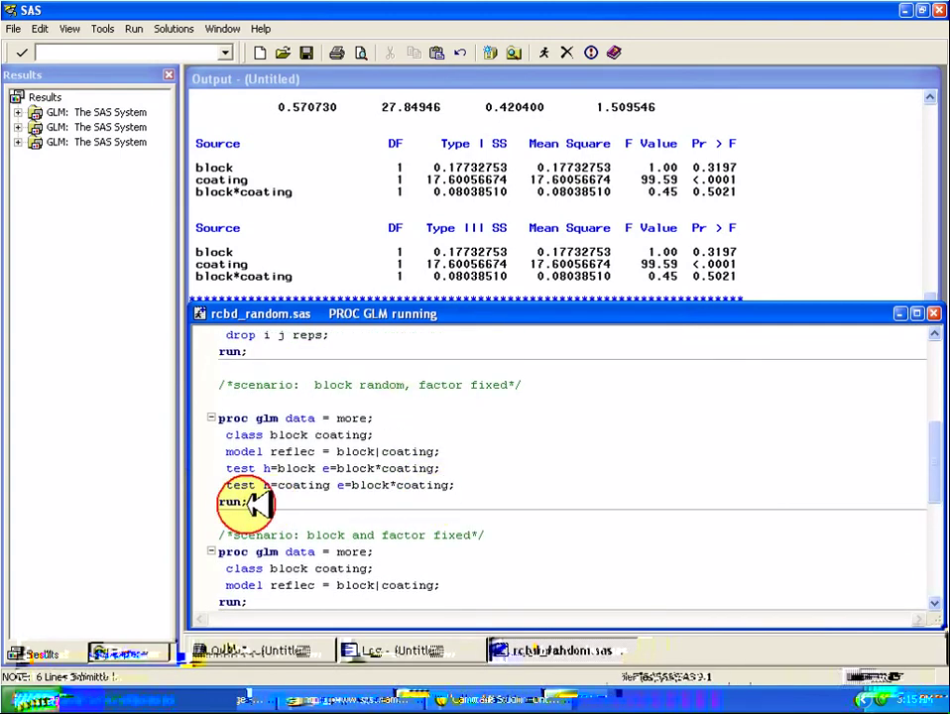
drag(256, 501, 224, 418)
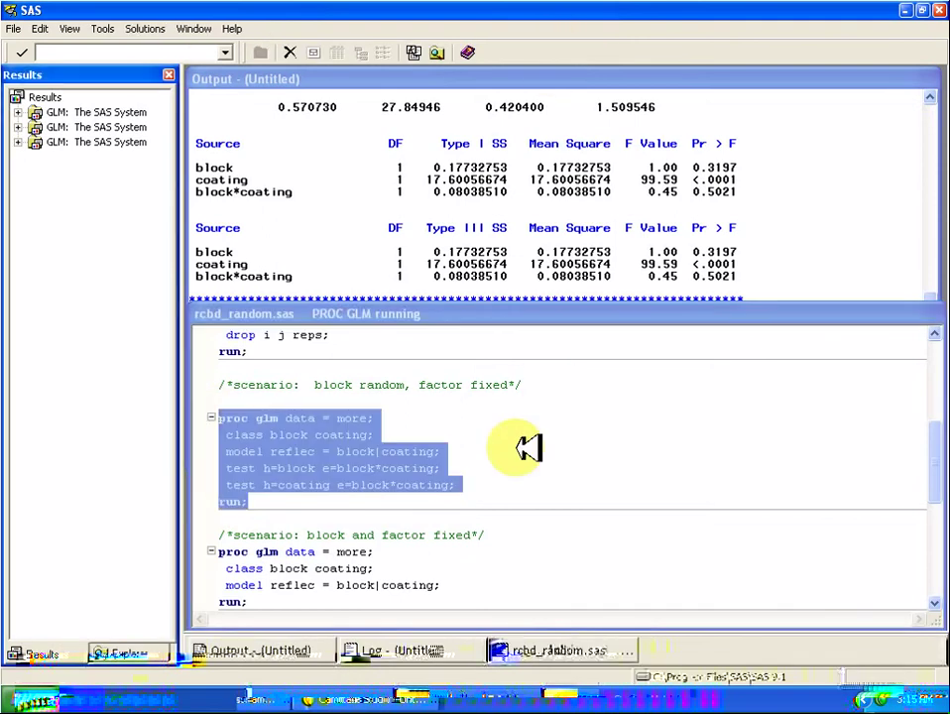
click(326, 485)
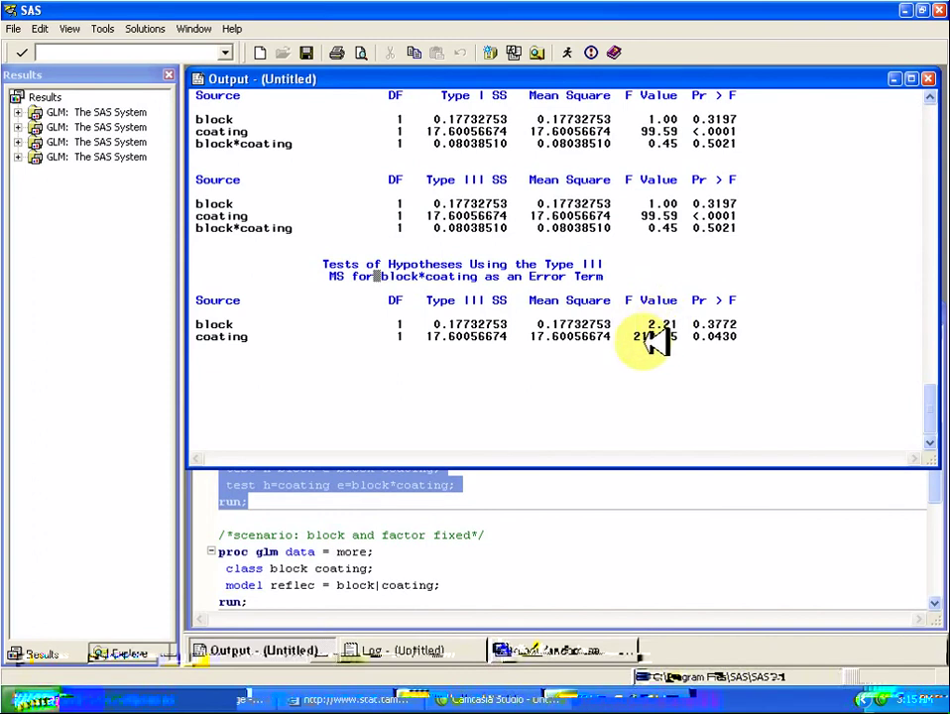
Step: Scroll the Output to the Type III expected mean squares: block = Var(Error) + 40 Var(block) + Q(block*coating)
scroll(647, 362, up, 15)
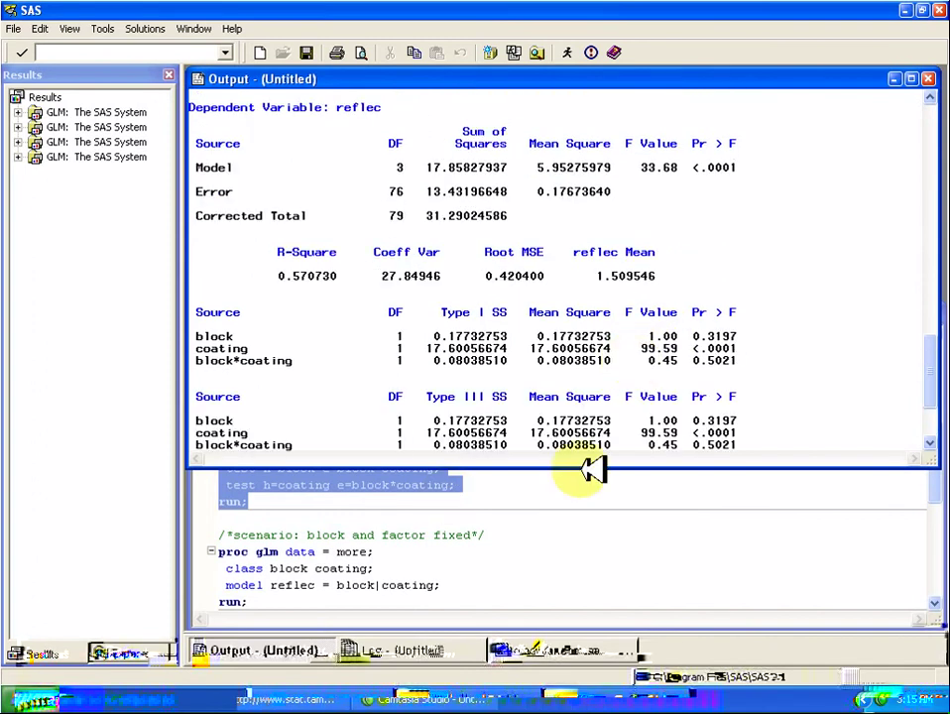
scroll(575, 339, up, 17)
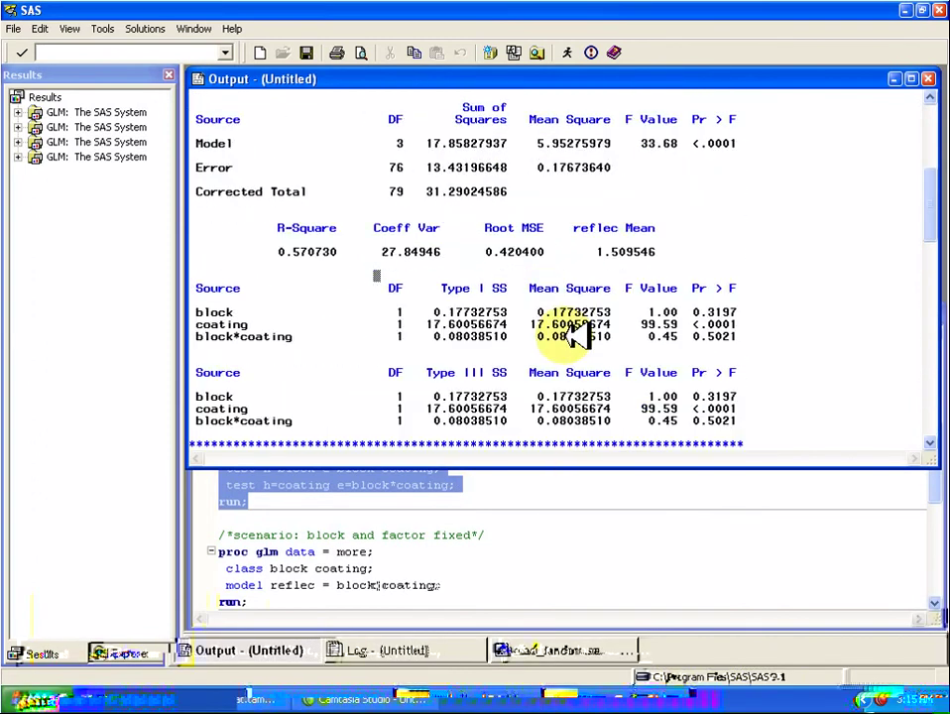
scroll(575, 332, up, 3)
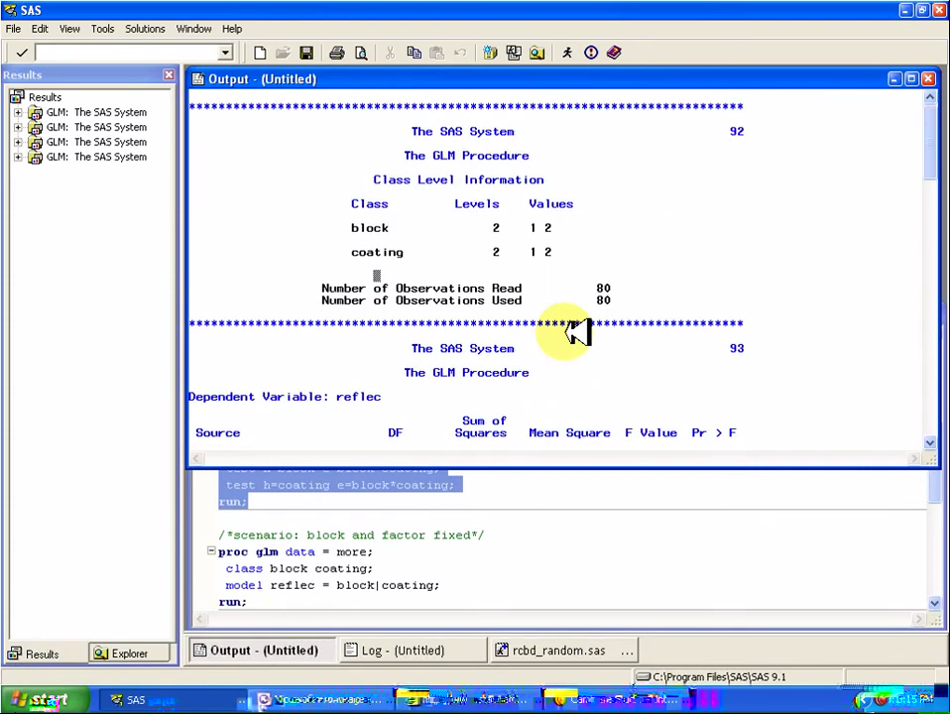
scroll(575, 333, down, 12)
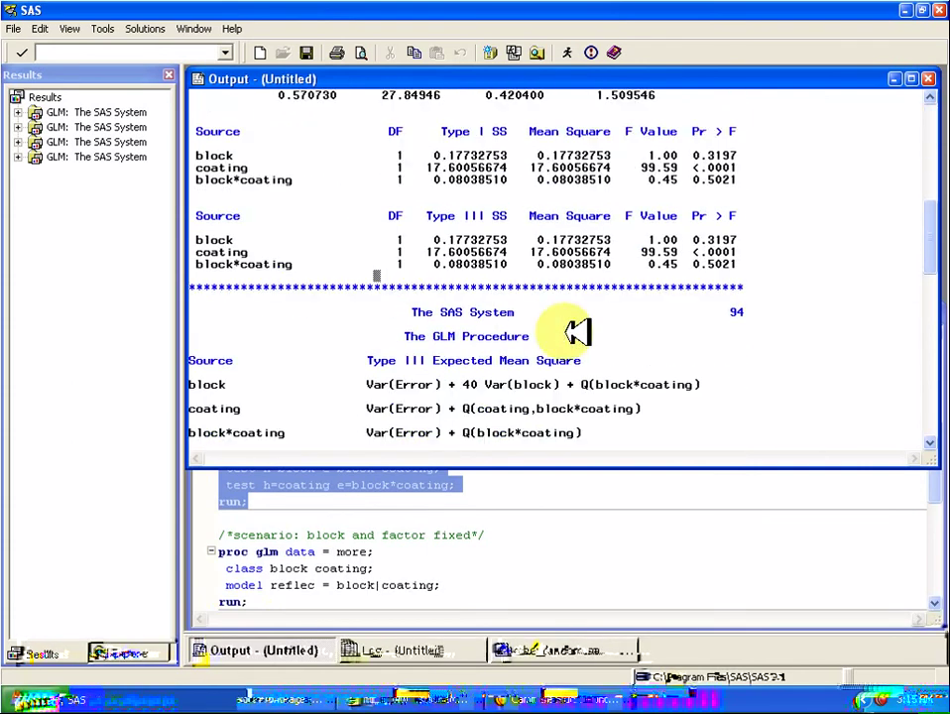
scroll(575, 333, down, 1)
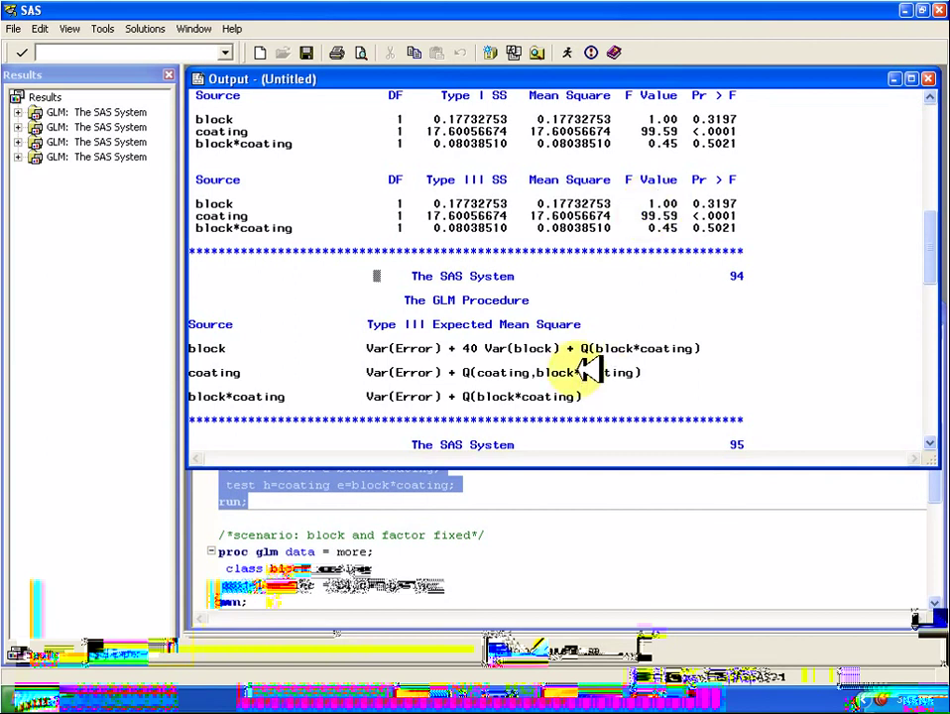
Step: Go back to the rcbd_random.sas code at the block-random, factor-fixed step
click(520, 566)
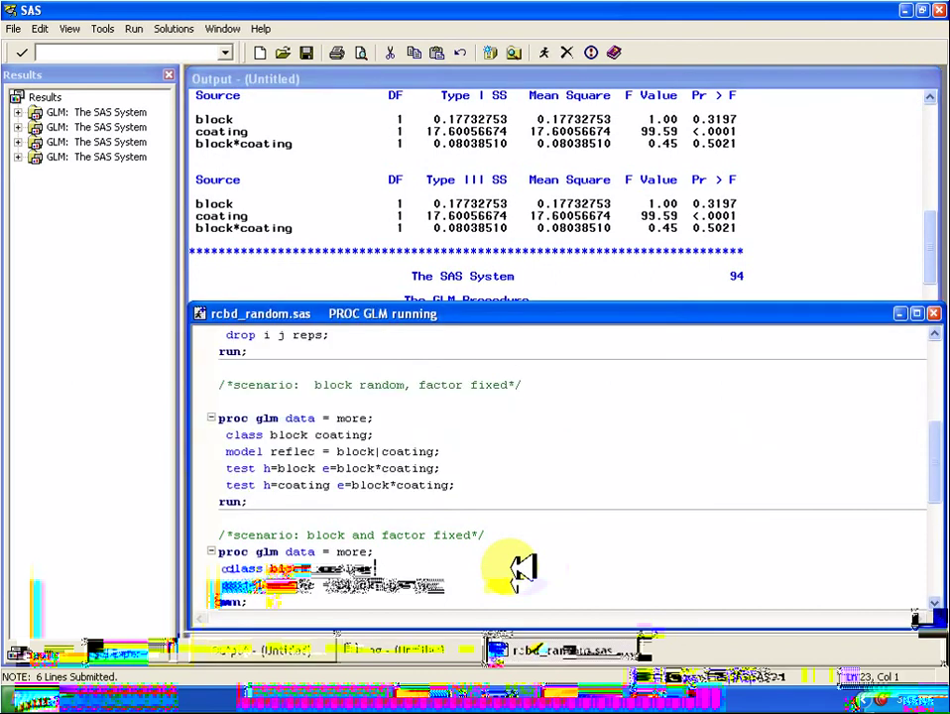
scroll(520, 566, down, 3)
scroll(522, 566, down, 2)
scroll(520, 564, up, 10)
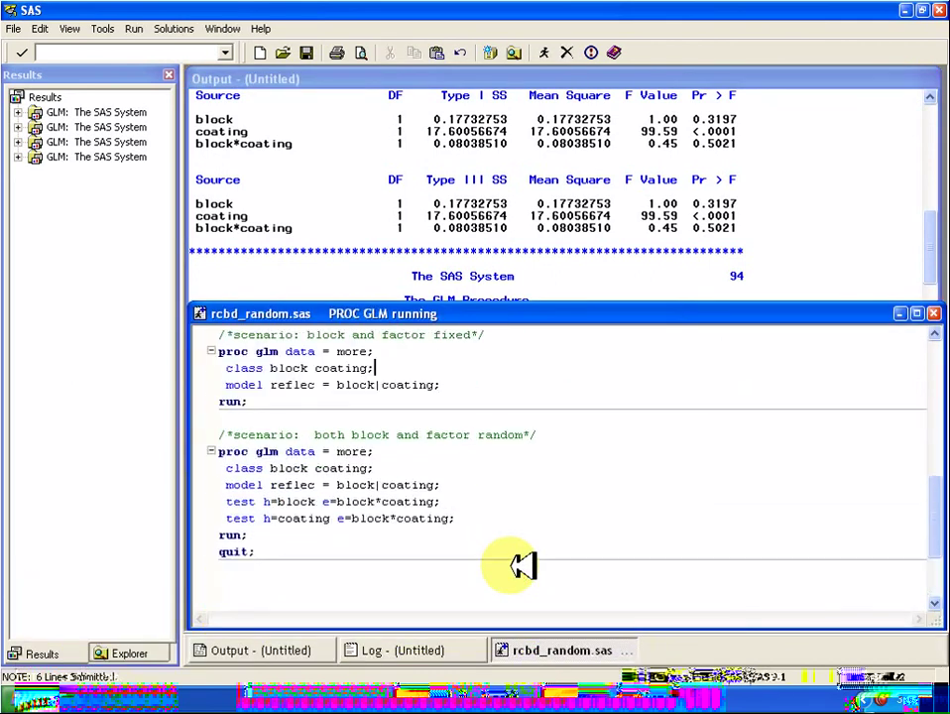